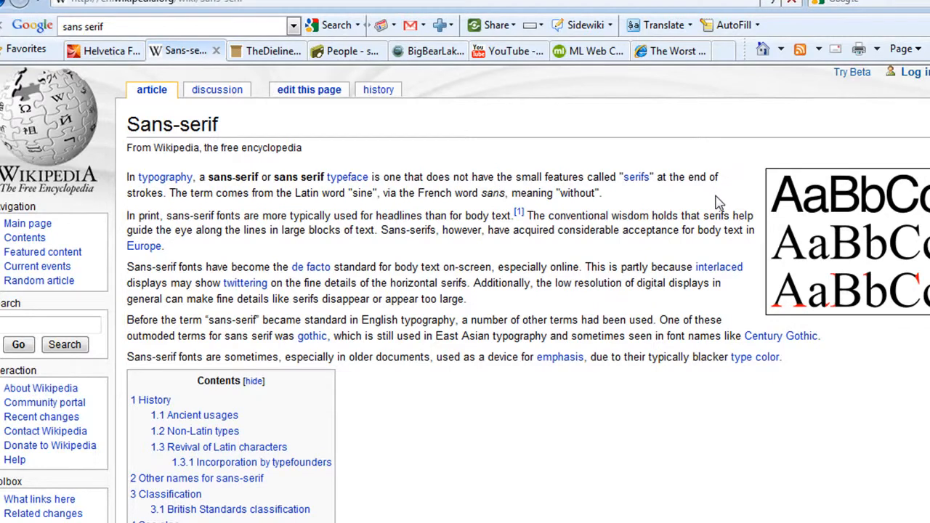
Examine the Elyon Marshmallows packaging design on The Dieline website
left_click(281, 57)
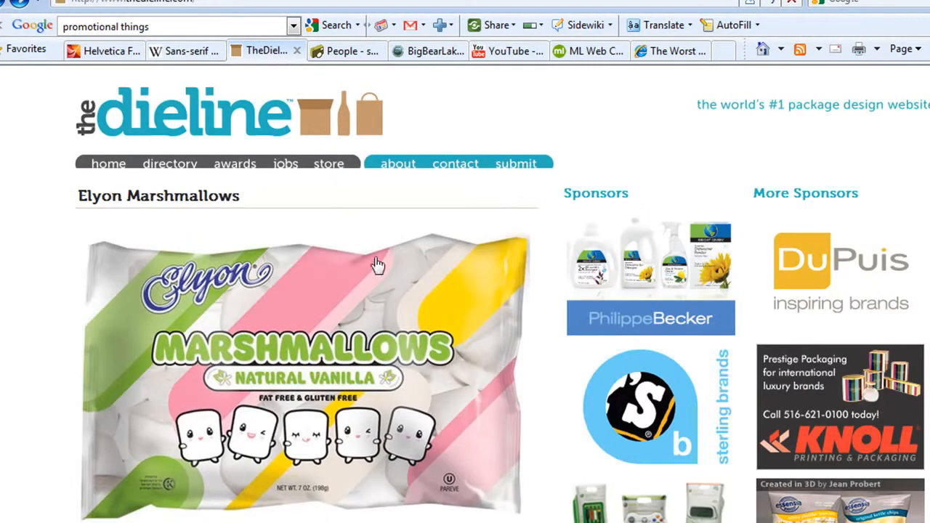
scroll(543, 281, "down", 2)
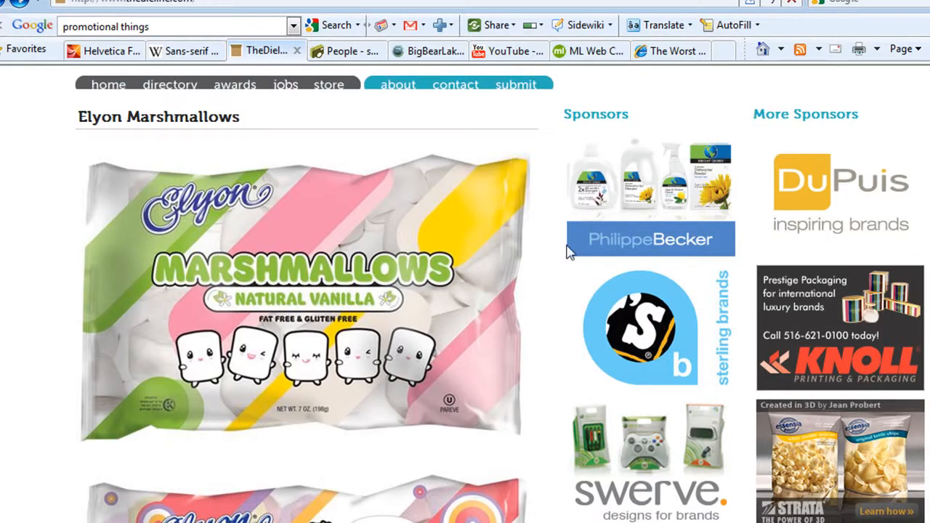
scroll(568, 250, "up", 2)
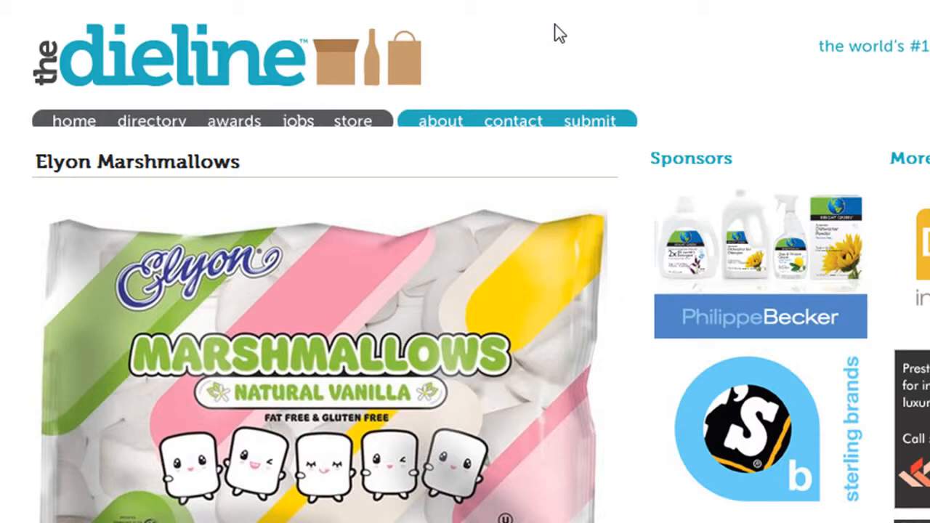
left_click(207, 21)
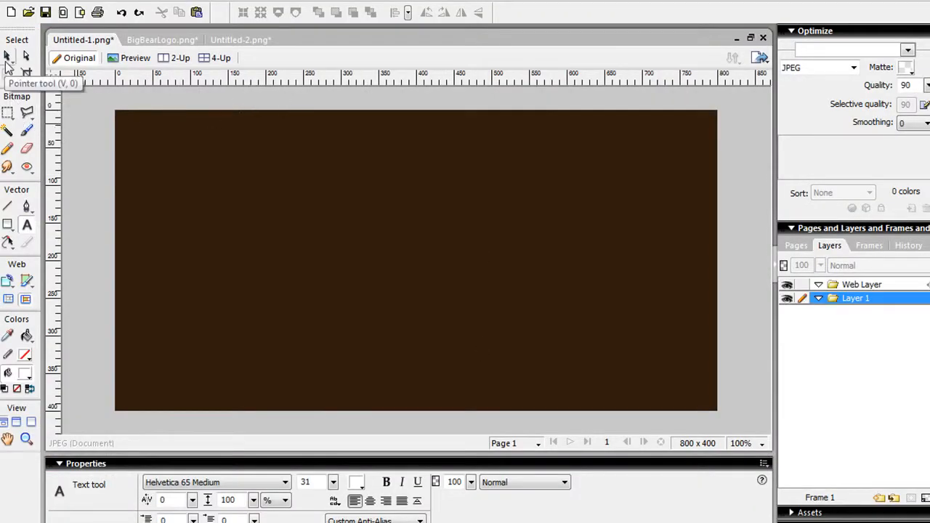
In Fireworks, add the text MICKEY in Helvetica 65 Medium, size 31, on the dark brown canvas
left_click(7, 56)
left_click(26, 226)
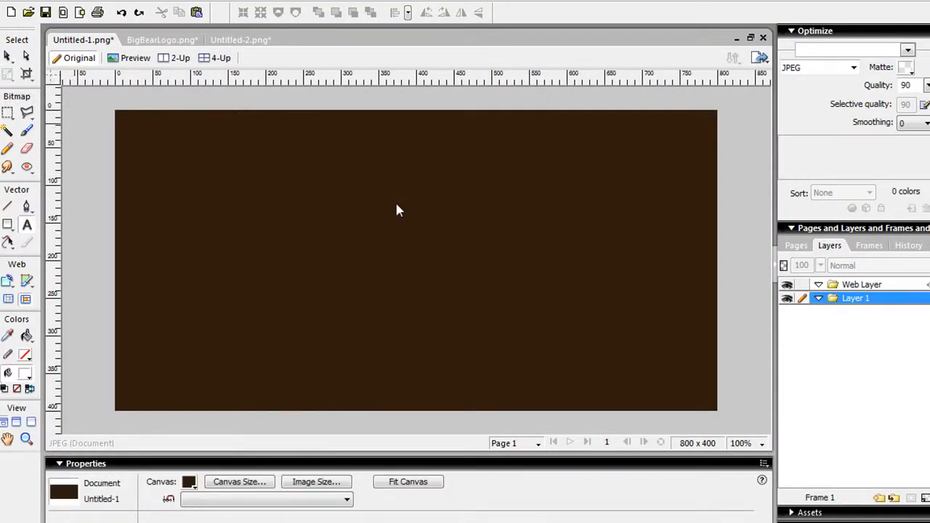
left_click(247, 233)
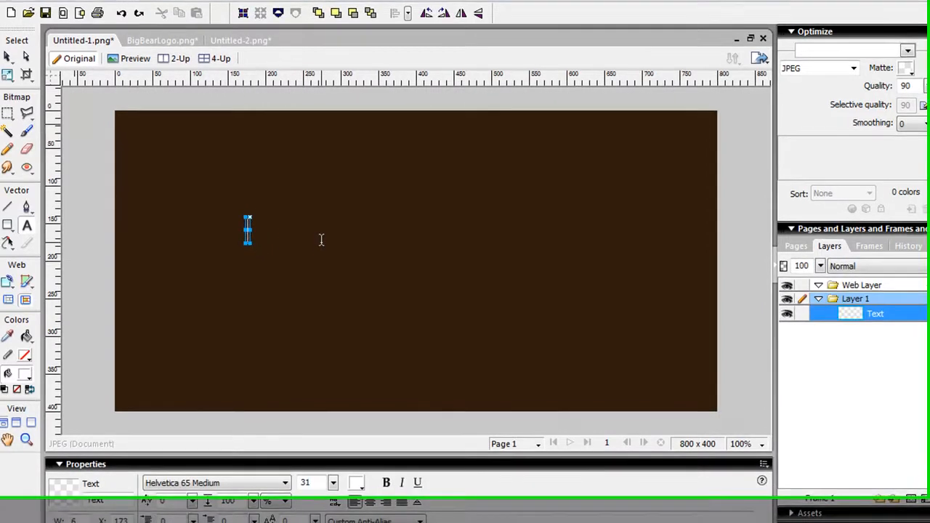
type("MICHA")
key("BackSpace")
key("BackSpace")
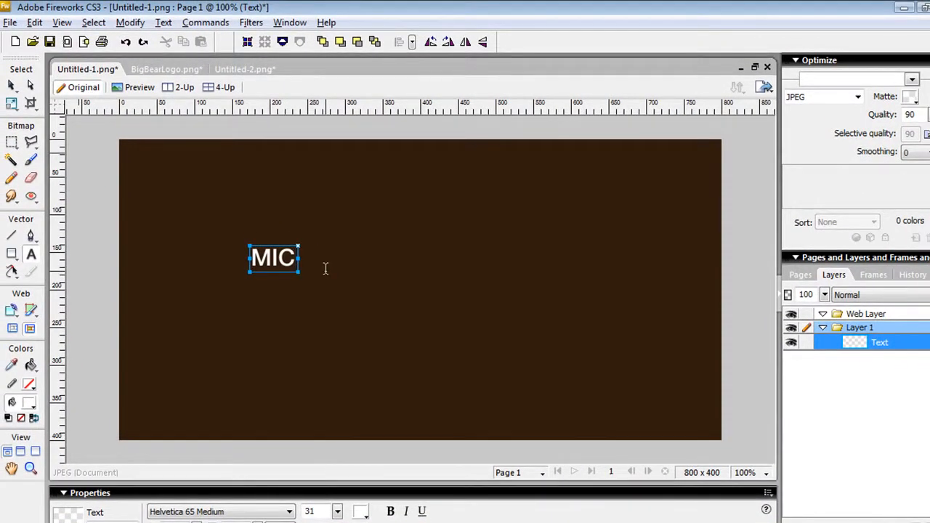
type("KEY")
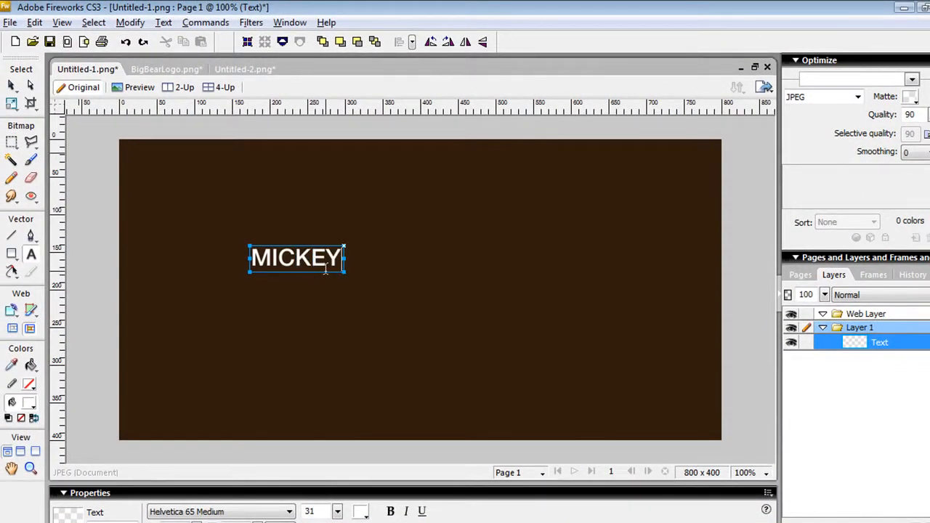
Duplicate the MICKEY text directly beside the original and change the copy's wording to MOUSE
left_click(11, 85)
left_click(96, 189)
left_click(287, 260)
left_click_drag(287, 260, 378, 261)
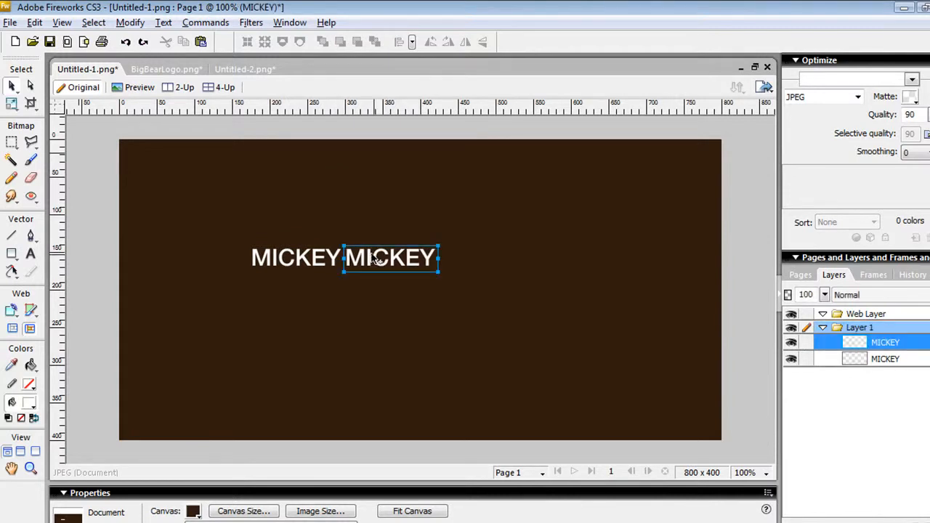
key("ctrl+a")
double_click(378, 264)
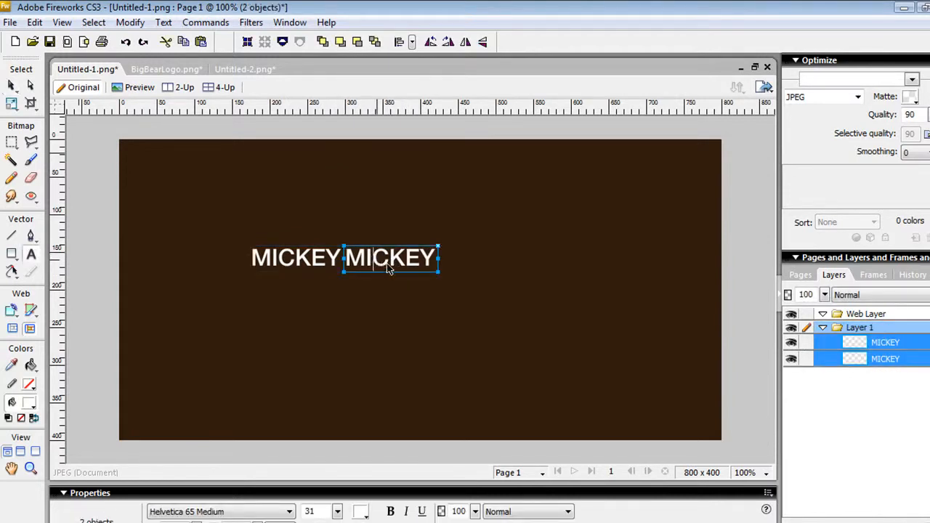
double_click(390, 263)
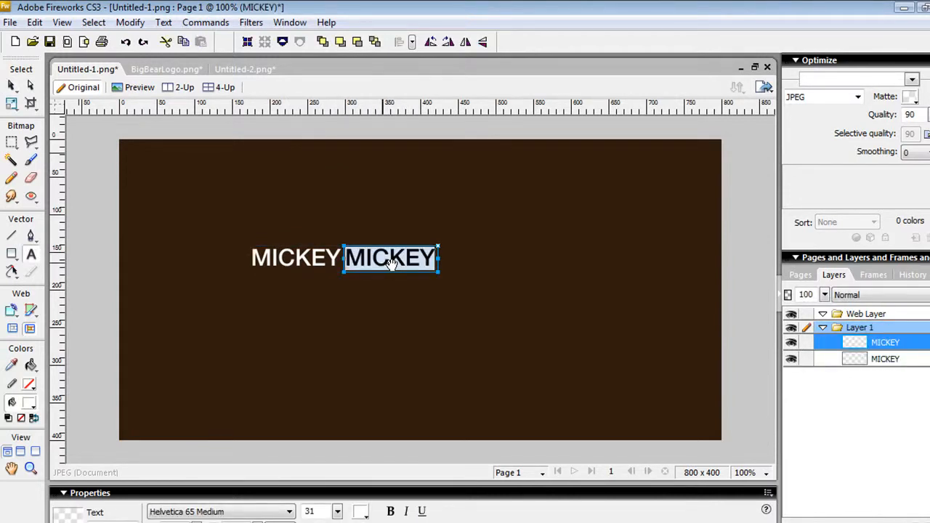
type("MOUSE")
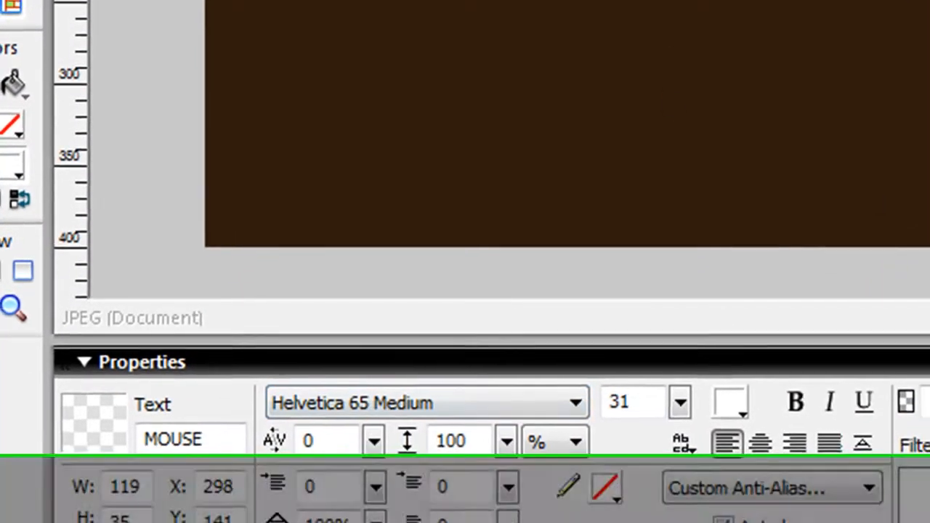
left_click(435, 88, "shift")
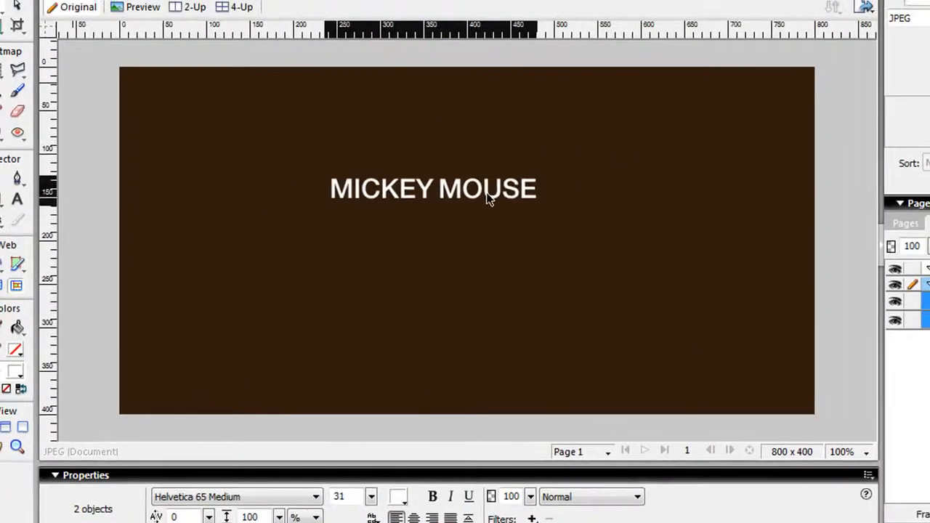
left_click(498, 145)
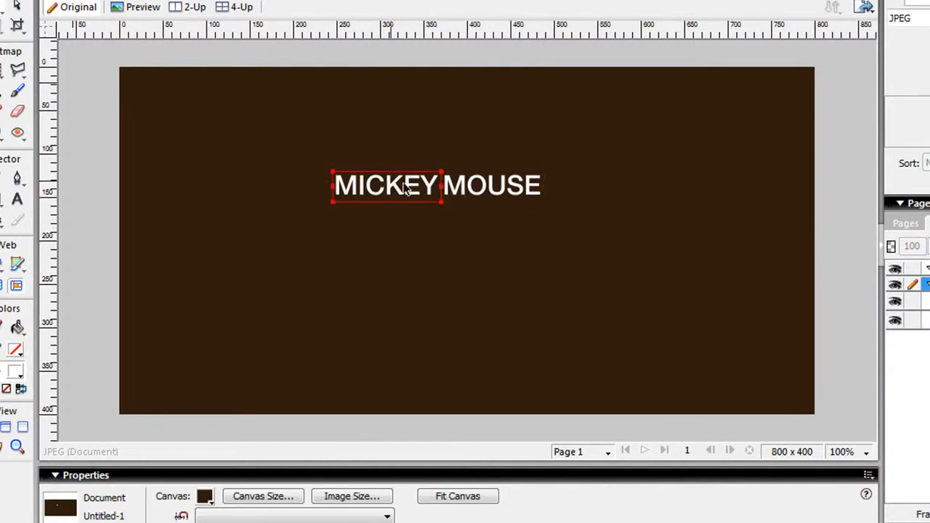
Set the MICKEY text to Helvetica 95 Black and shift it left to clear the overlap with MOUSE
left_click(371, 186)
left_click(214, 497)
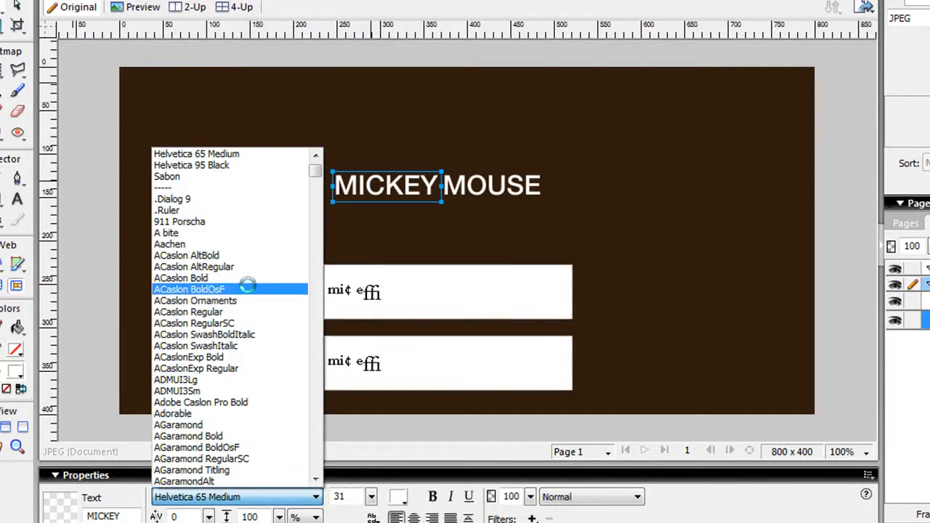
left_click(221, 203)
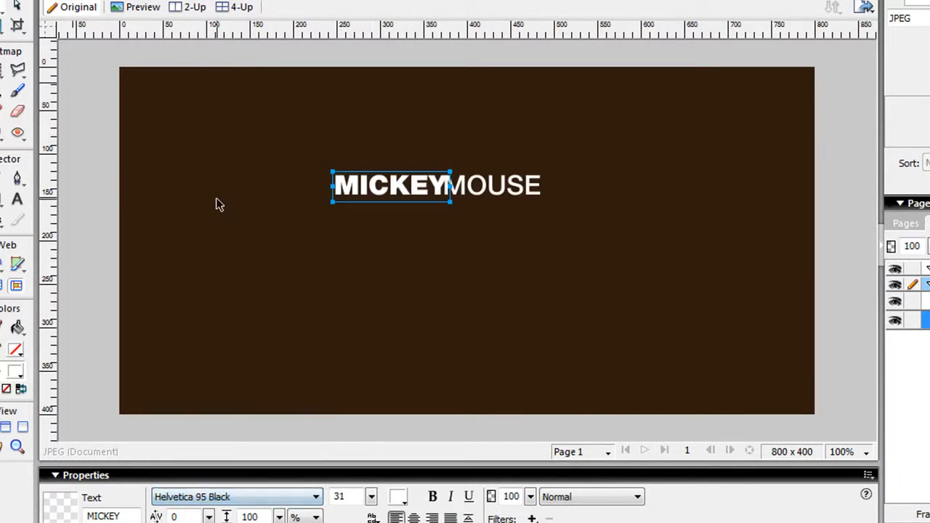
left_click(439, 224)
left_click_drag(407, 188, 403, 187)
Set the MOUSE text to Helvetica 35 Thin and align it right beside MICKEY
left_click(468, 191)
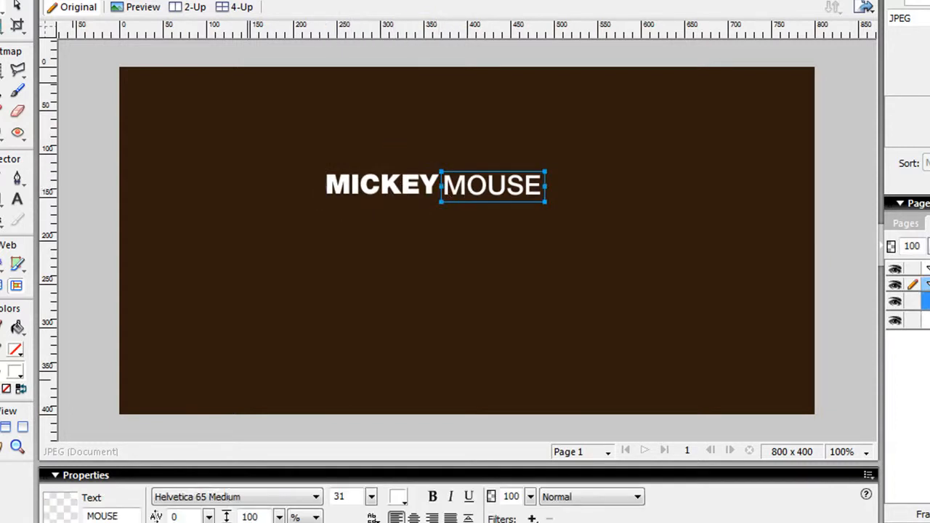
left_click(218, 501)
scroll(232, 203, "up", 1)
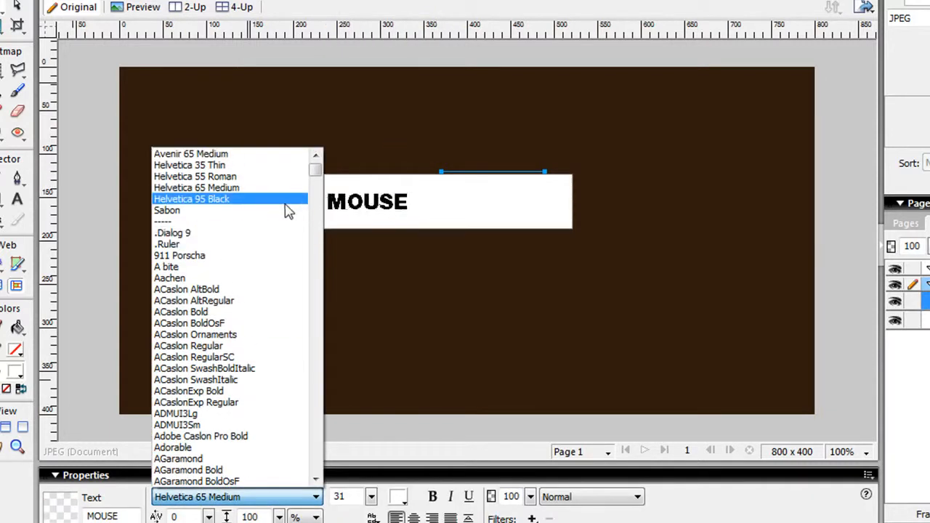
left_click(239, 166)
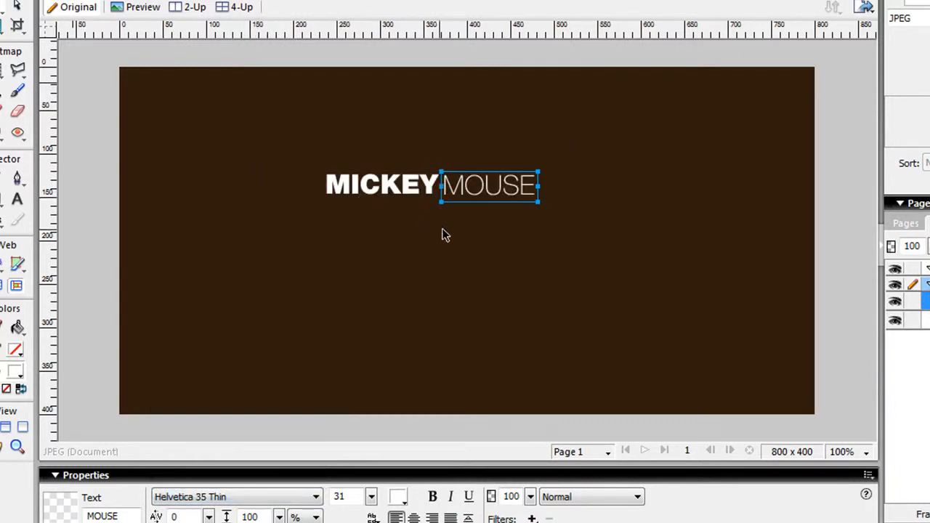
left_click(472, 209)
left_click(475, 189)
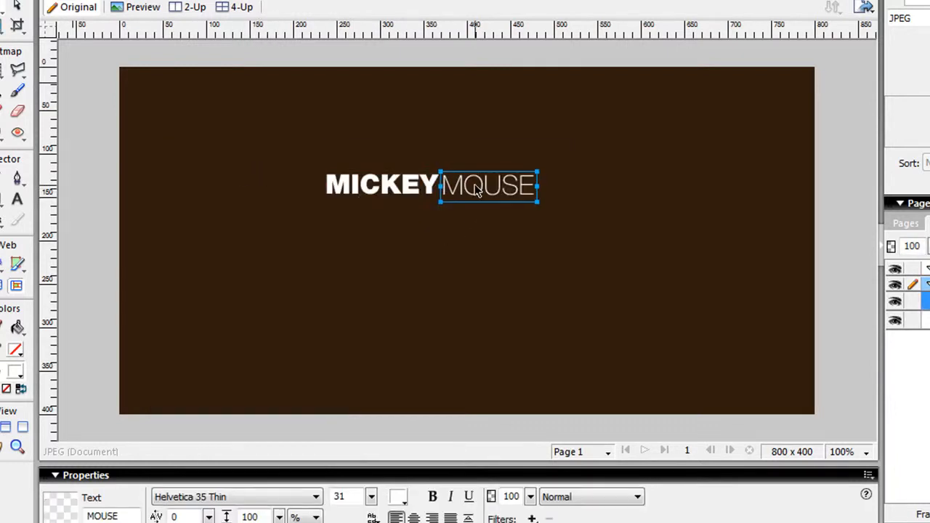
Select both words, scale them up together and reposition them on the canvas
left_click_drag(501, 247, 424, 188)
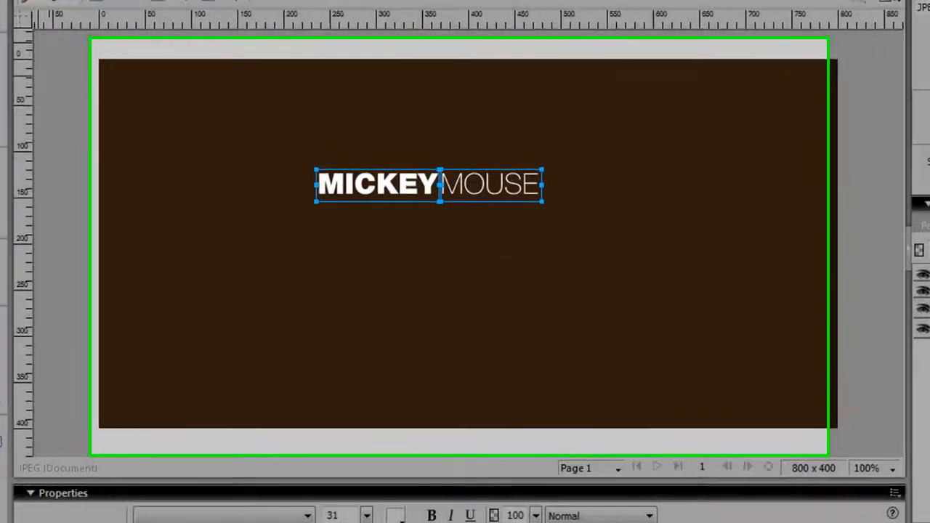
key("q")
left_click_drag(548, 208, 673, 303)
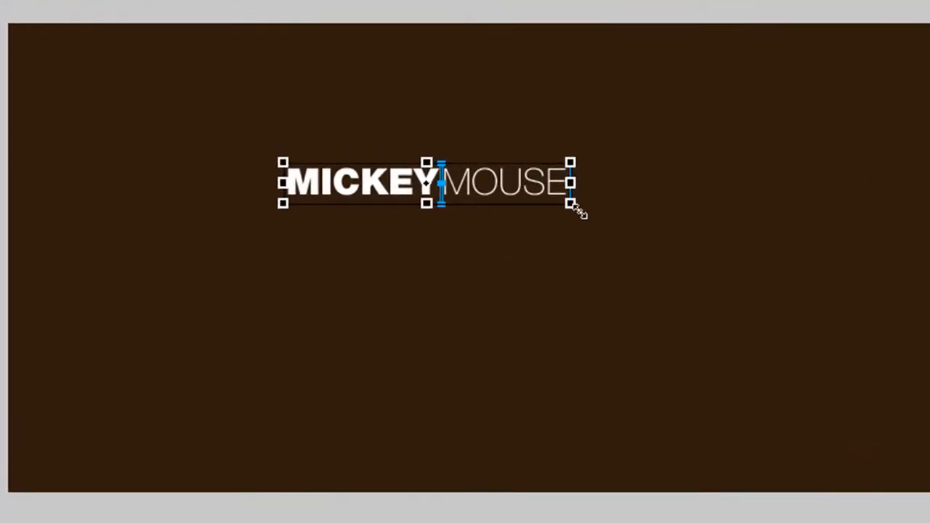
left_click_drag(739, 333, 739, 334)
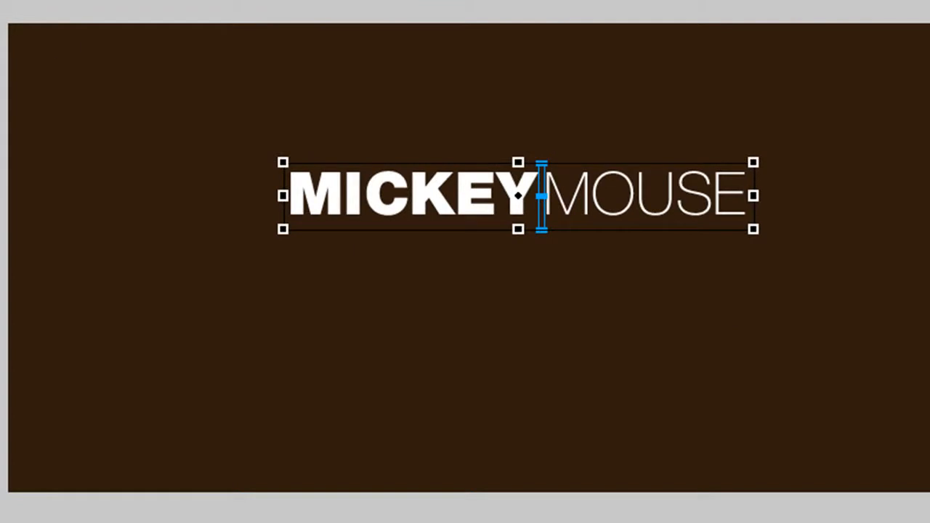
key("ctrl+d")
left_click_drag(424, 167, 543, 216)
left_click(543, 131)
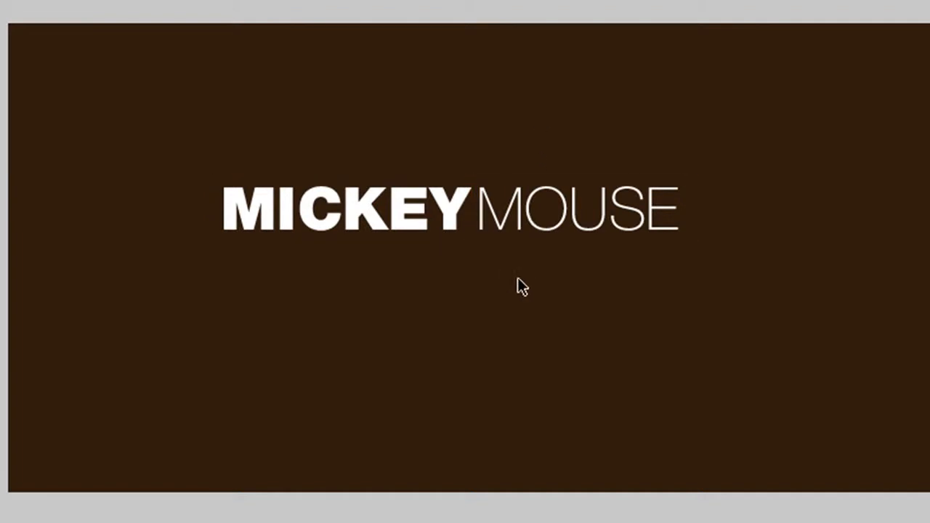
Nudge the MOUSE text left to tighten the gap after MICKEY
left_click(522, 232)
key("Left")
key("Left")
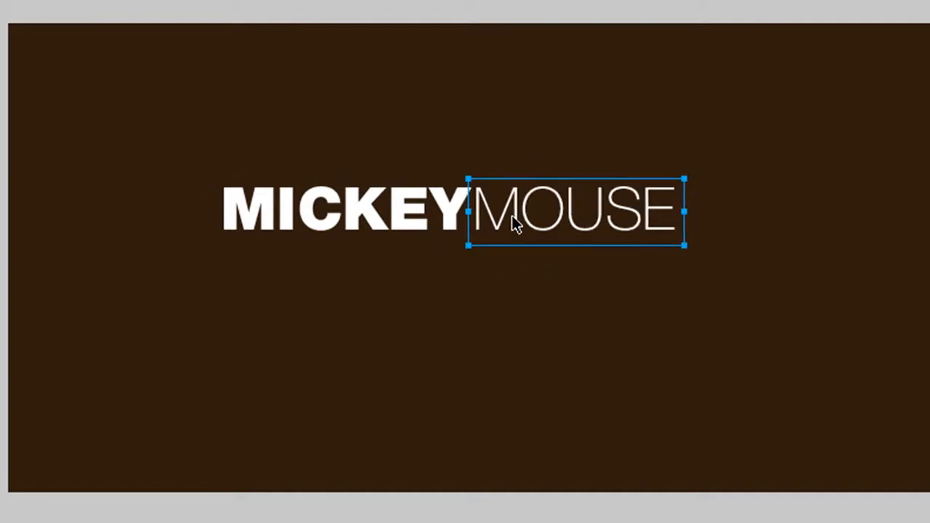
mouse_move(511, 215)
left_mouse_down()
mouse_move(399, 278)
mouse_move(234, 266)
mouse_move(254, 263)
mouse_move(147, 227)
mouse_move(201, 139)
mouse_move(484, 220)
mouse_move(510, 213)
left_mouse_up()
left_click(443, 227, "shift")
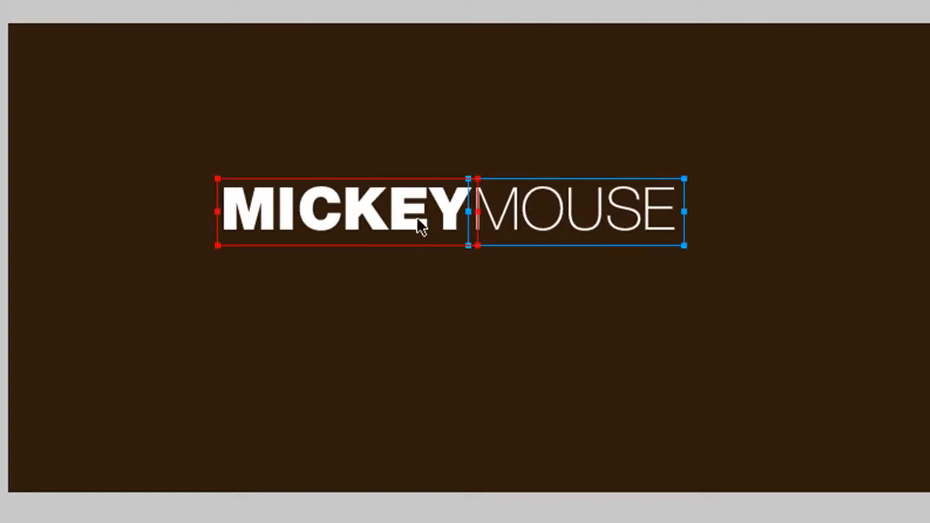
left_click(535, 227)
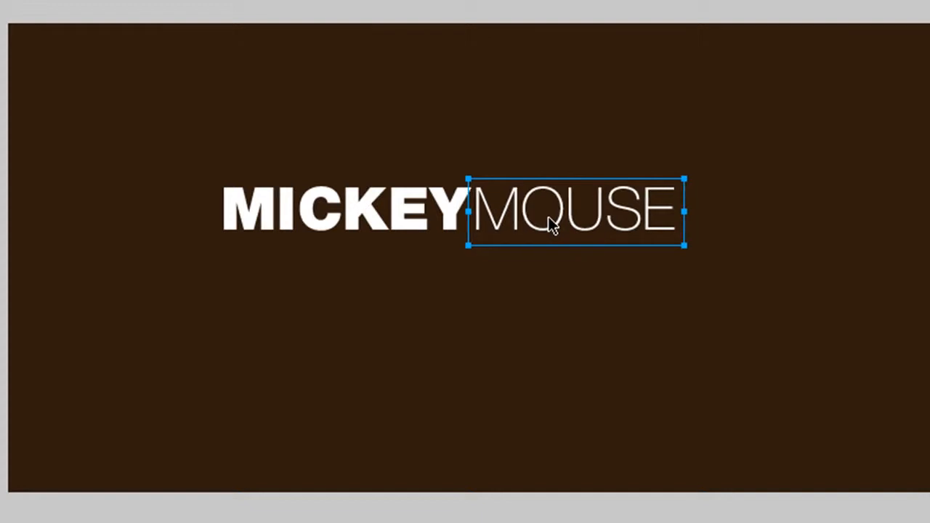
Move MICKEY and MOUSE together toward the middle of the canvas and deselect them
left_click_drag(646, 279, 456, 244)
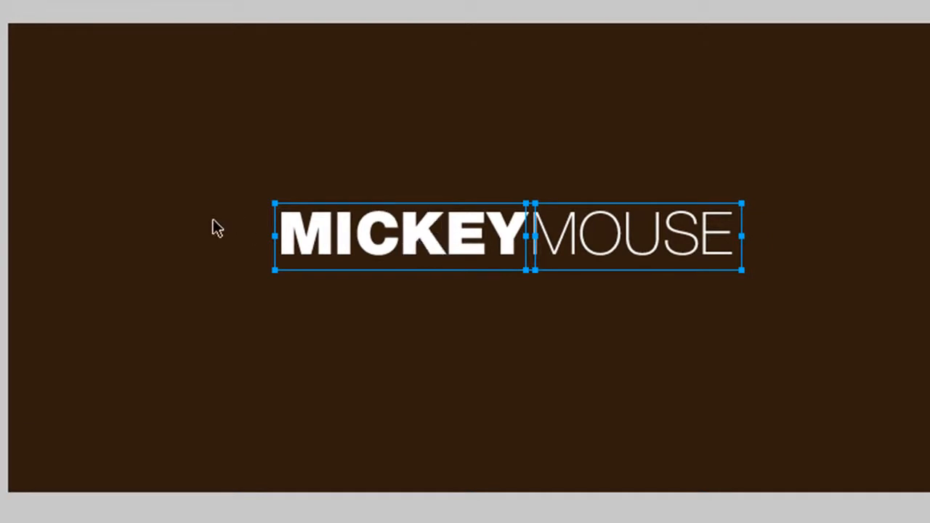
left_click(253, 244)
left_click(275, 209)
left_click(326, 173)
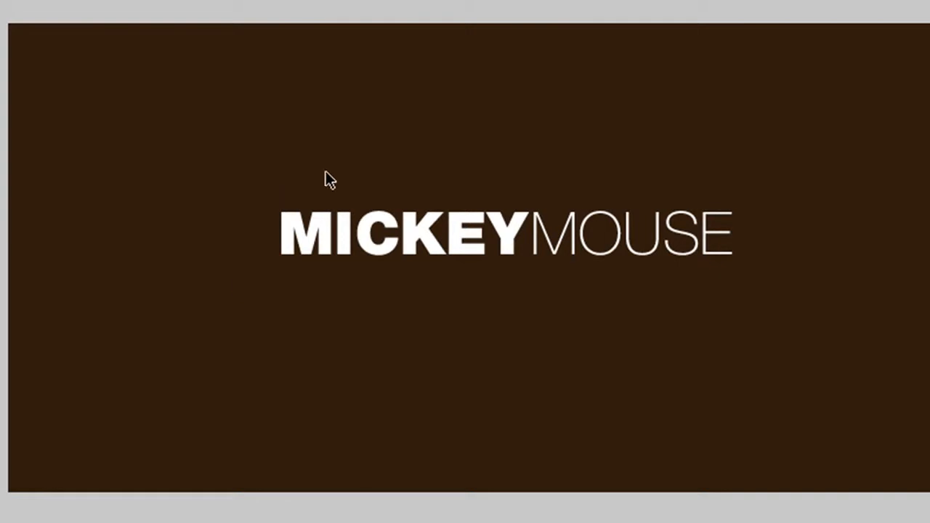
left_click(416, 206)
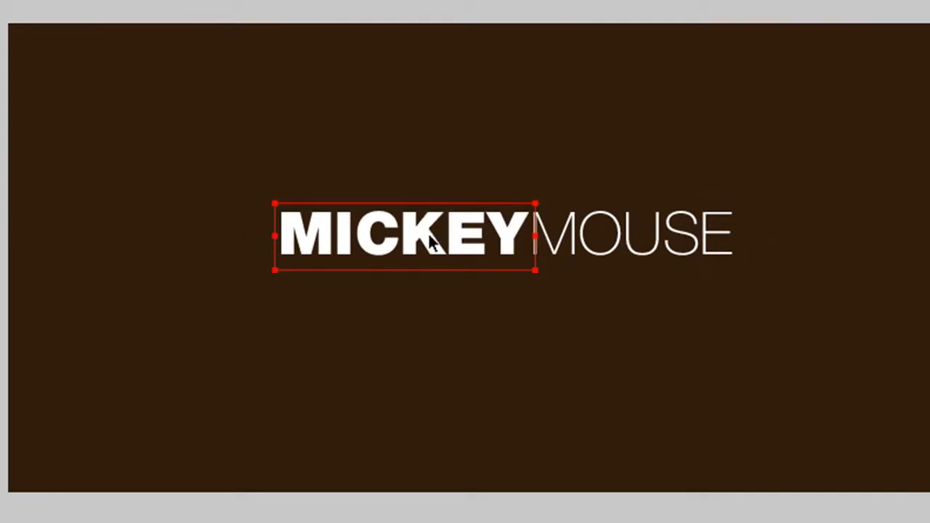
left_click(492, 168)
left_click(591, 256)
left_click(591, 196)
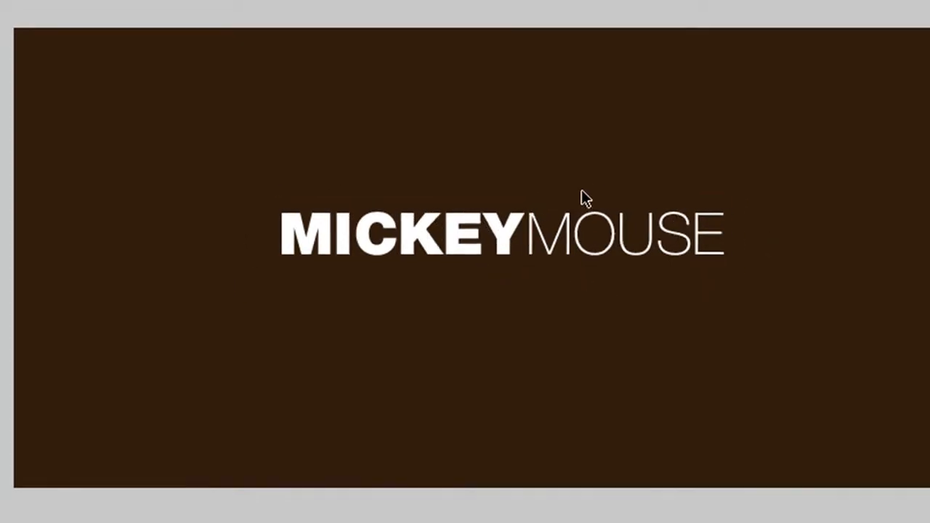
Switch to the browser and examine the VigorFish logo in the ML Web Co portfolio's featured work
key("alt+Tab")
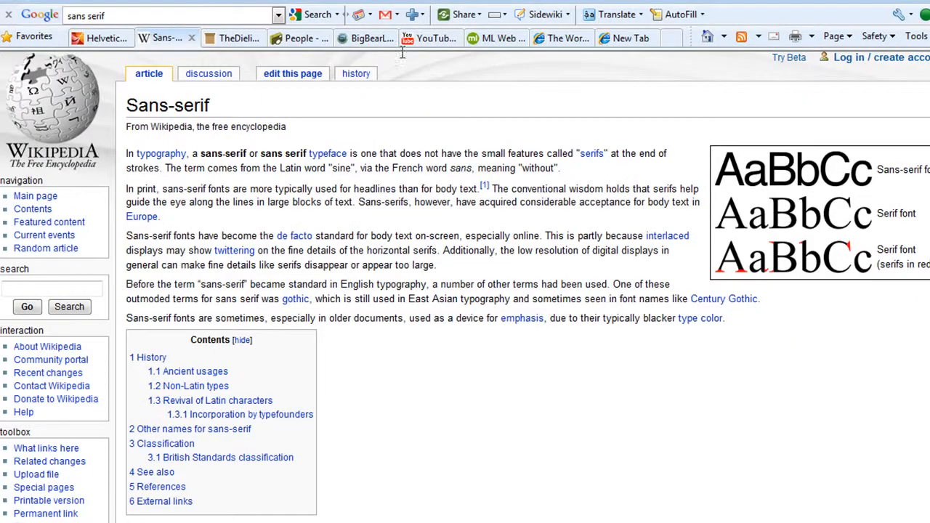
left_click(493, 39)
left_click(613, 116)
scroll(735, 291, "down", 5)
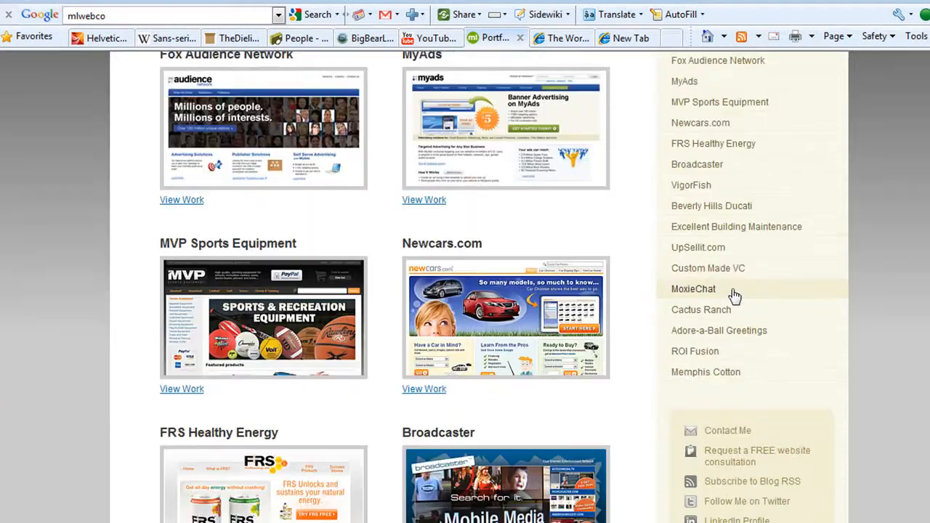
scroll(733, 294, "up", 2)
left_click(690, 257)
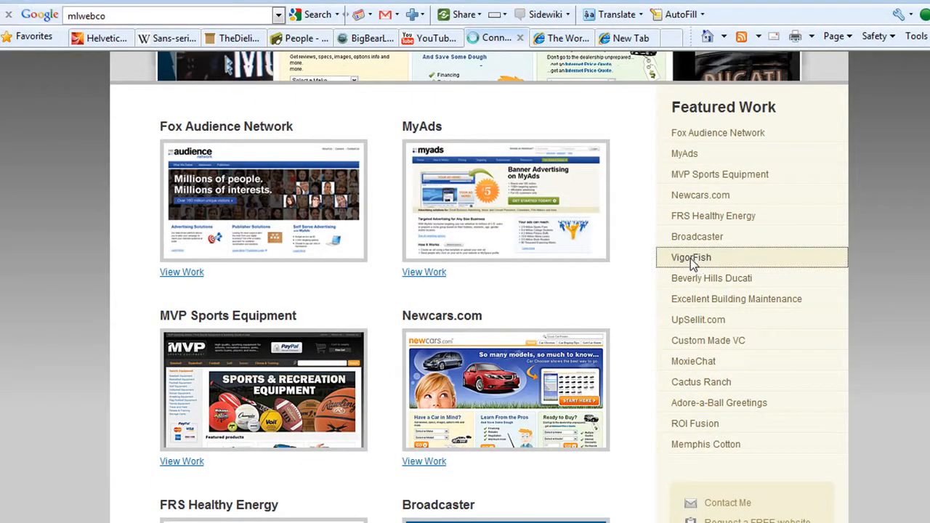
scroll(427, 276, "down", 5)
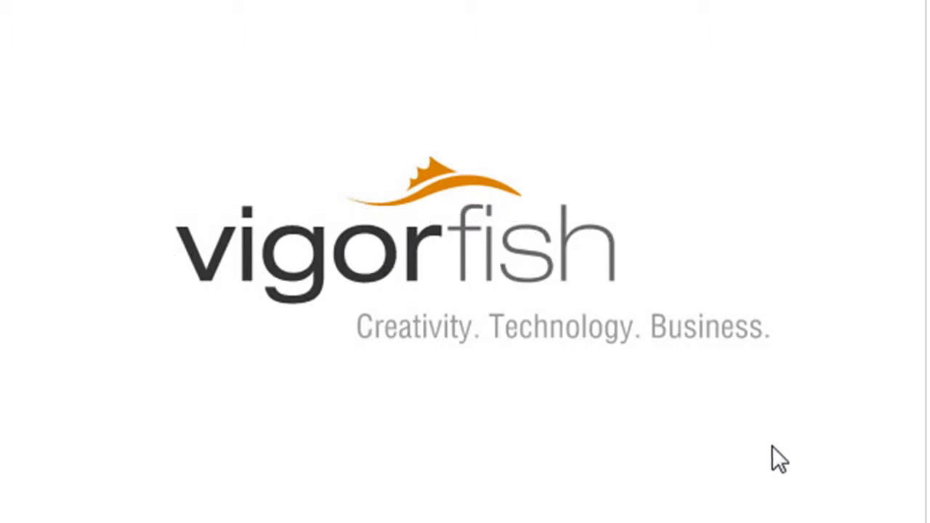
scroll(554, 407, "up", 3)
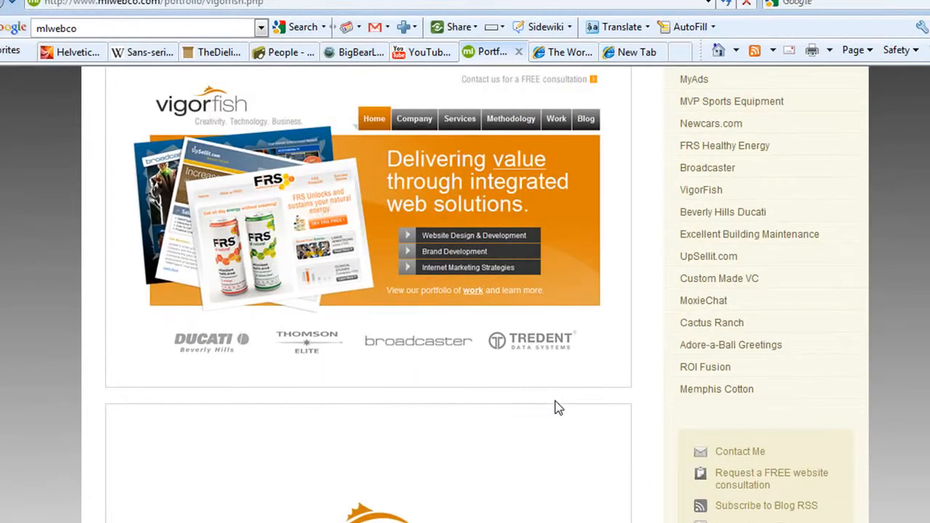
scroll(554, 407, "down", 2)
Switch to the Logo Designer Blog article on the worst logo designs and examine its bad logo examples
key("ctrl+Tab")
scroll(537, 259, "down", 2)
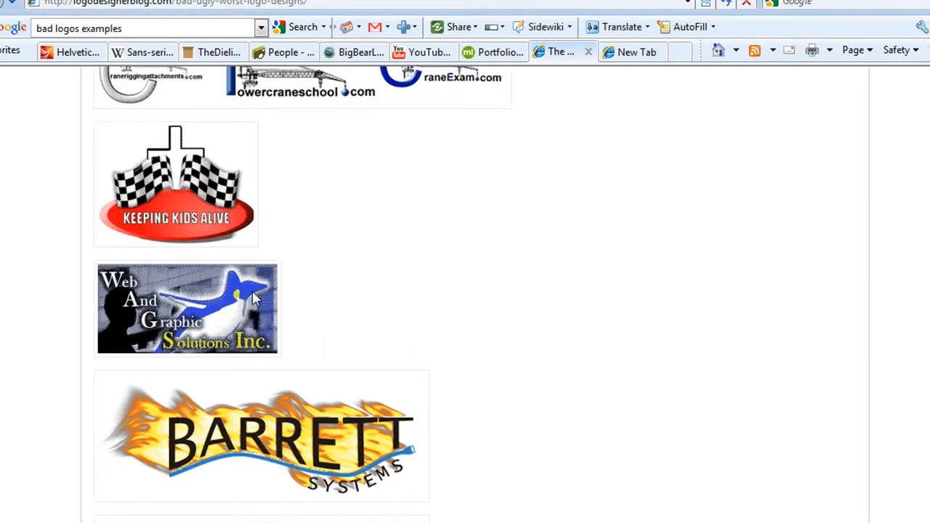
scroll(247, 411, "down", 2)
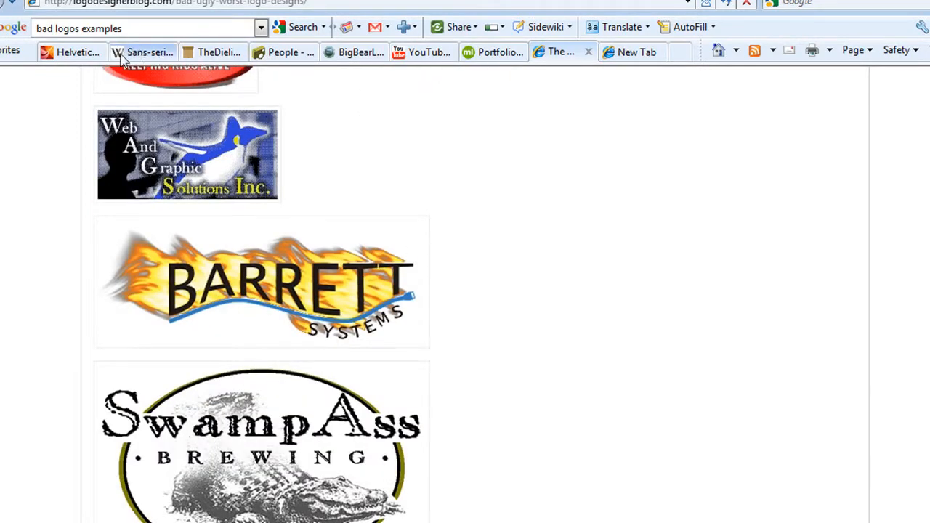
Open the Webdesigner Depot article on 40 Helvetica logos and examine the brand examples from American Airlines down to Caterpillar
left_click(79, 52)
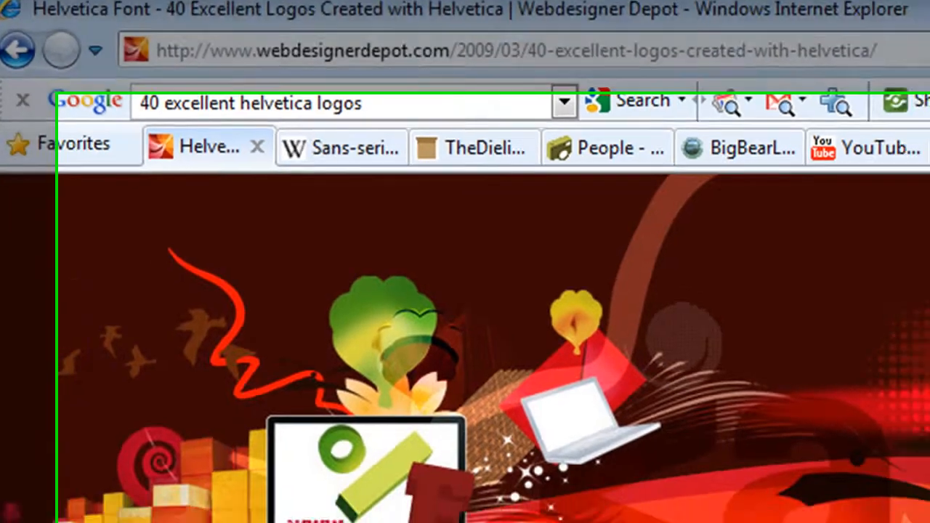
scroll(465, 291, "down", 15)
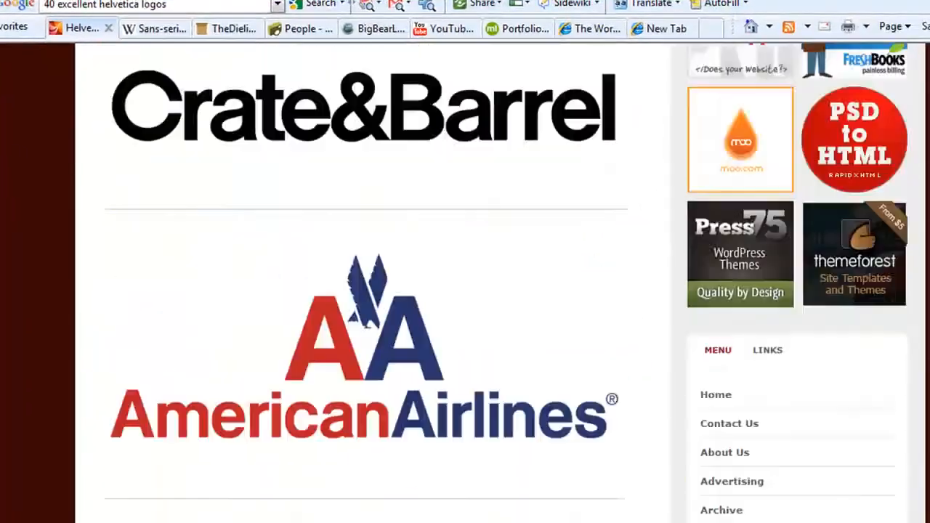
scroll(465, 290, "down", 1)
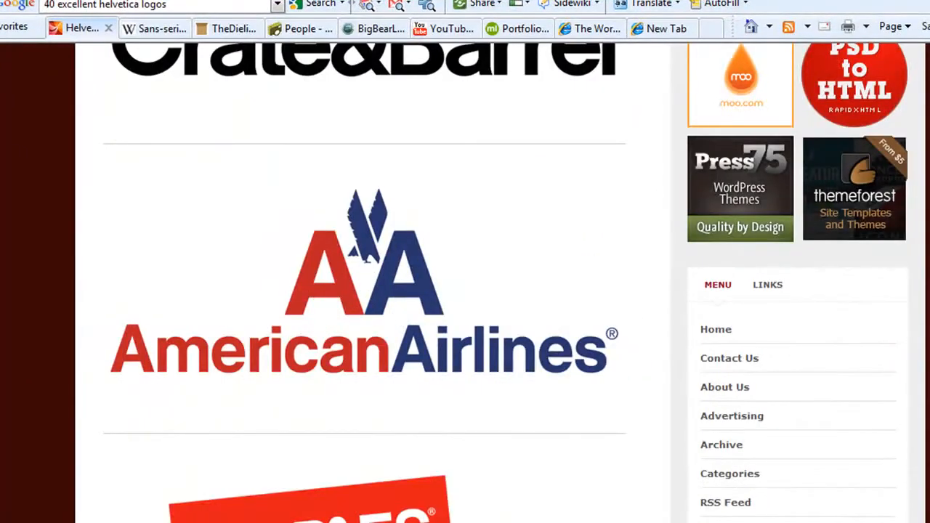
scroll(363, 290, "down", 7)
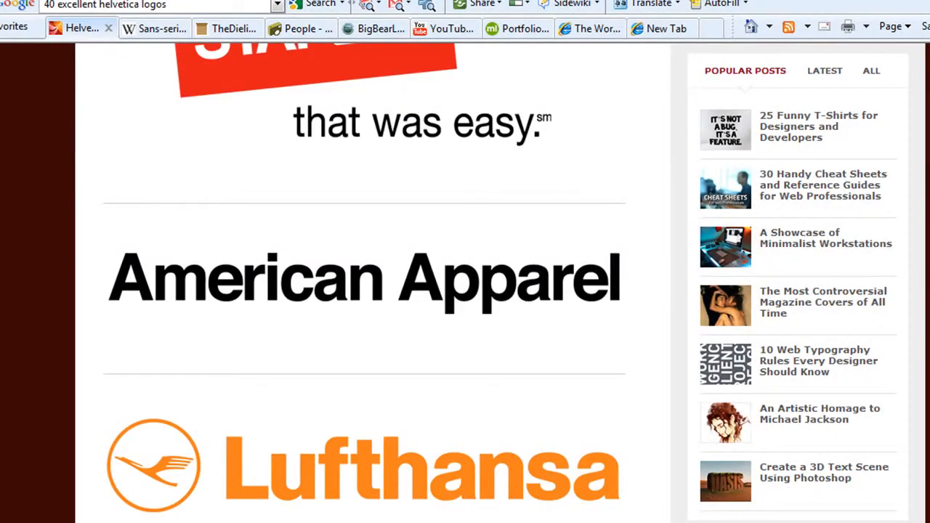
scroll(363, 290, "down", 6)
scroll(363, 291, "down", 3)
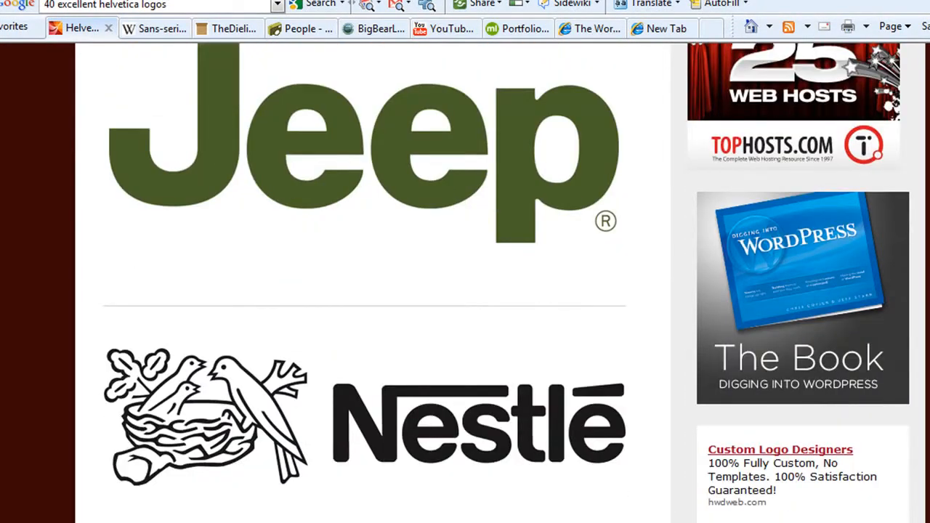
scroll(363, 290, "down", 15)
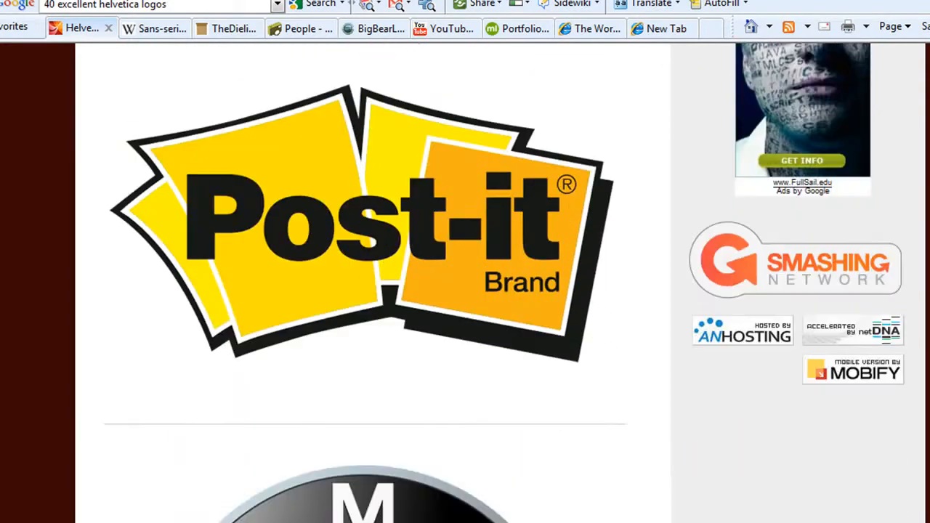
scroll(363, 291, "down", 14)
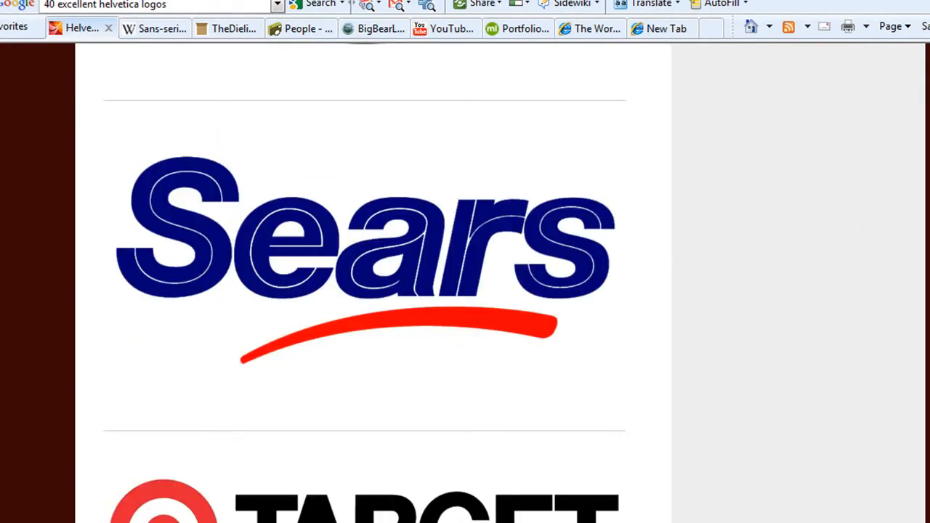
scroll(363, 291, "down", 2)
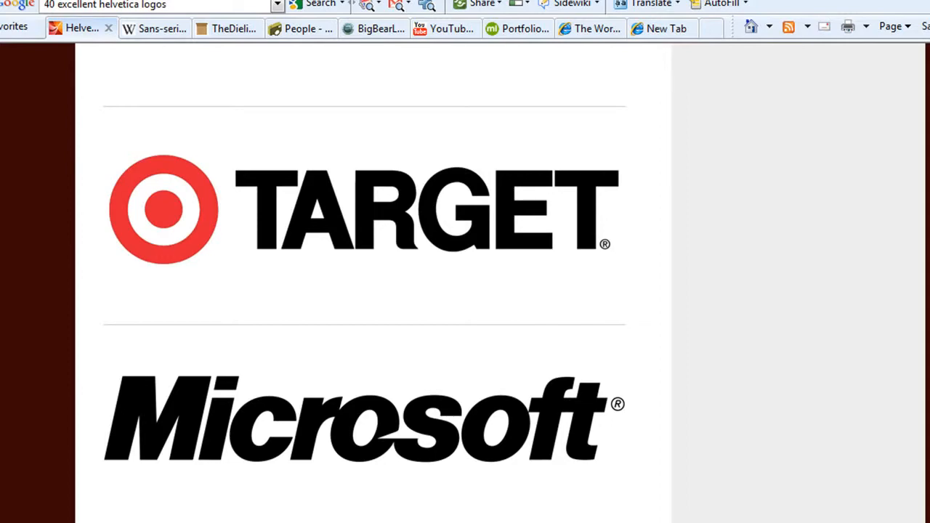
scroll(364, 290, "down", 2)
scroll(363, 291, "down", 4)
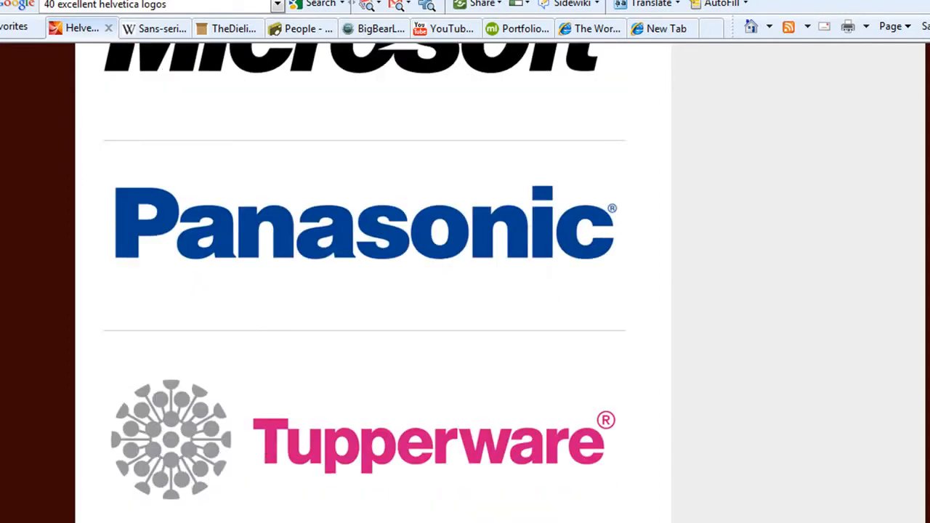
scroll(364, 290, "down", 4)
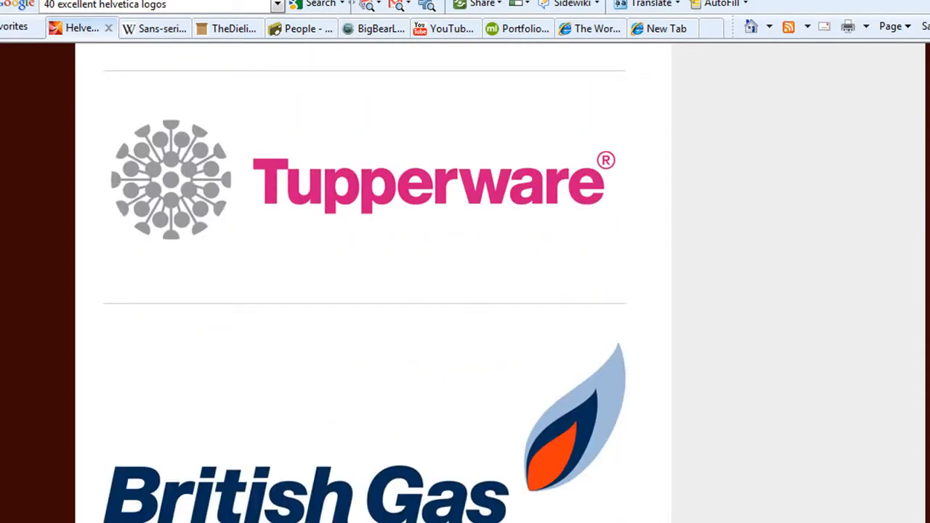
scroll(363, 291, "down", 3)
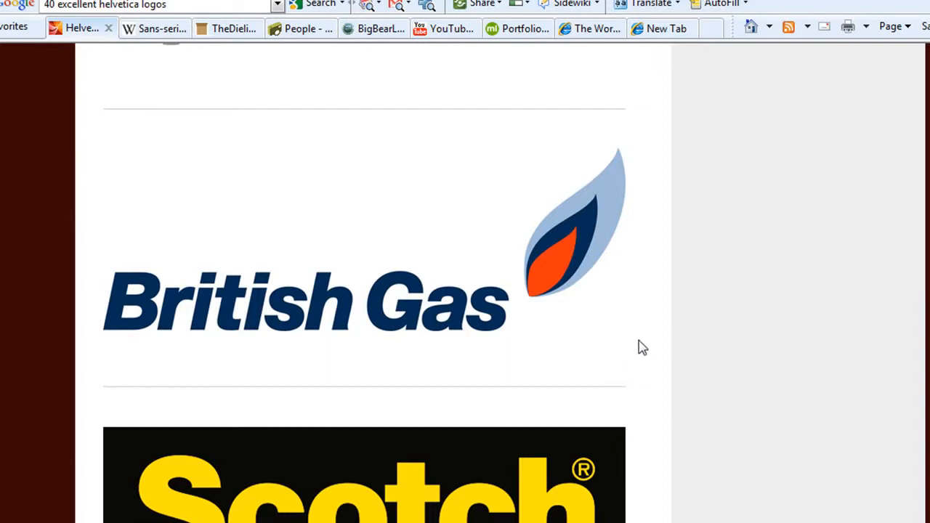
scroll(615, 327, "down", 5)
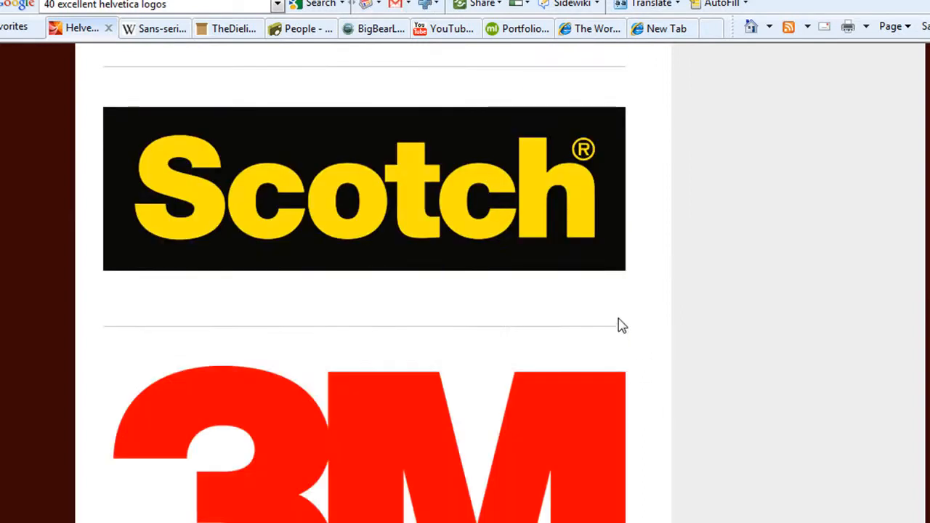
scroll(620, 326, "down", 1)
scroll(618, 272, "down", 4)
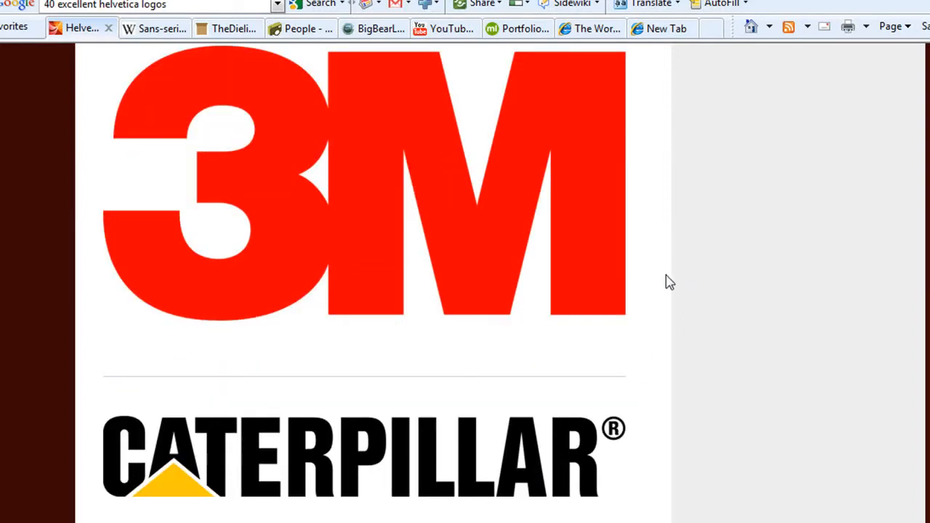
scroll(666, 281, "up", 7)
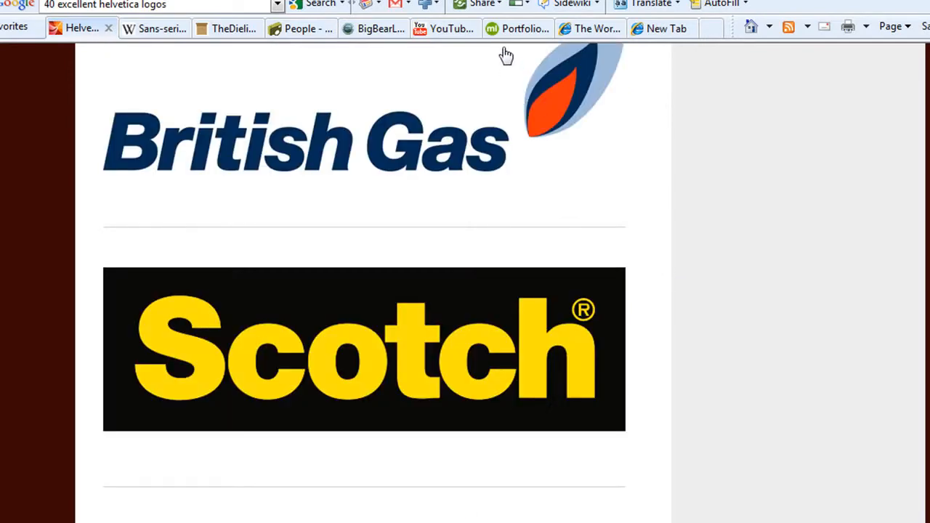
Return to the ML Web Co portfolio and examine the Fox Audience Network logo in its featured work
left_click(505, 33)
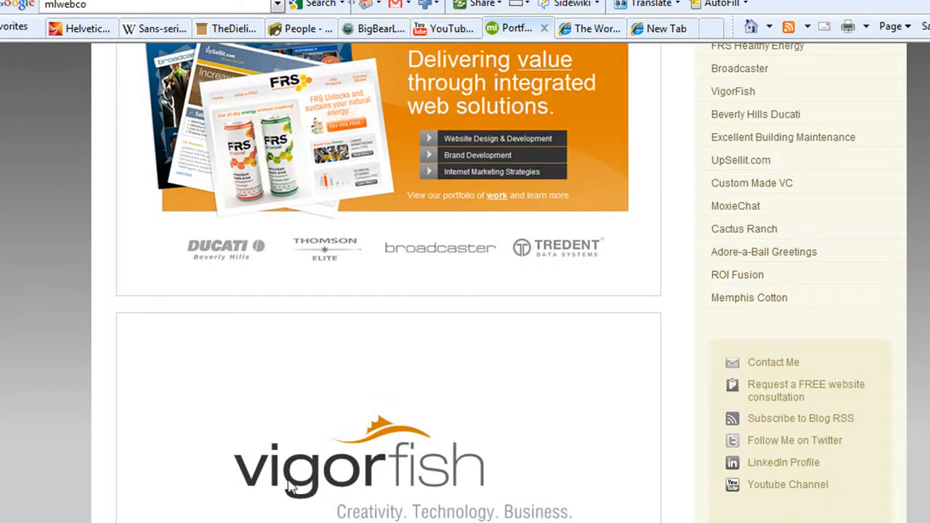
scroll(733, 197, "up", 4)
left_click(736, 194)
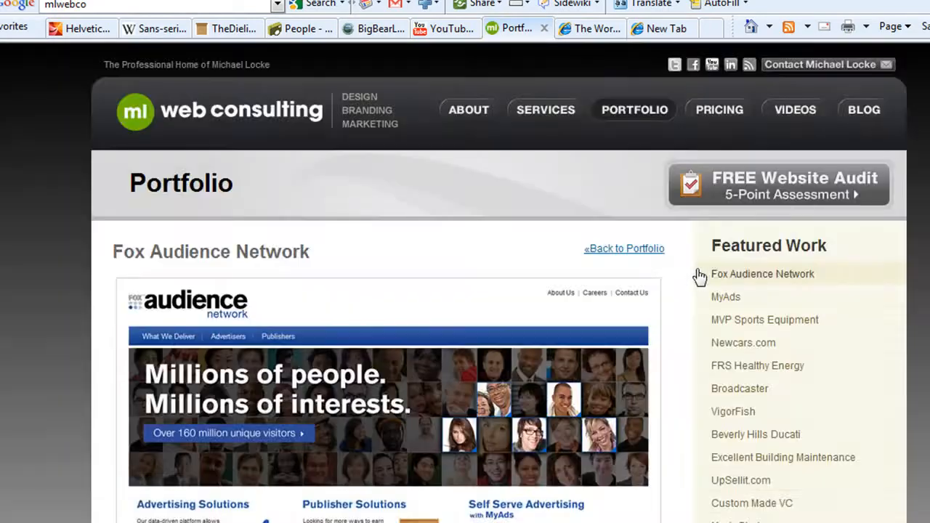
scroll(672, 278, "down", 10)
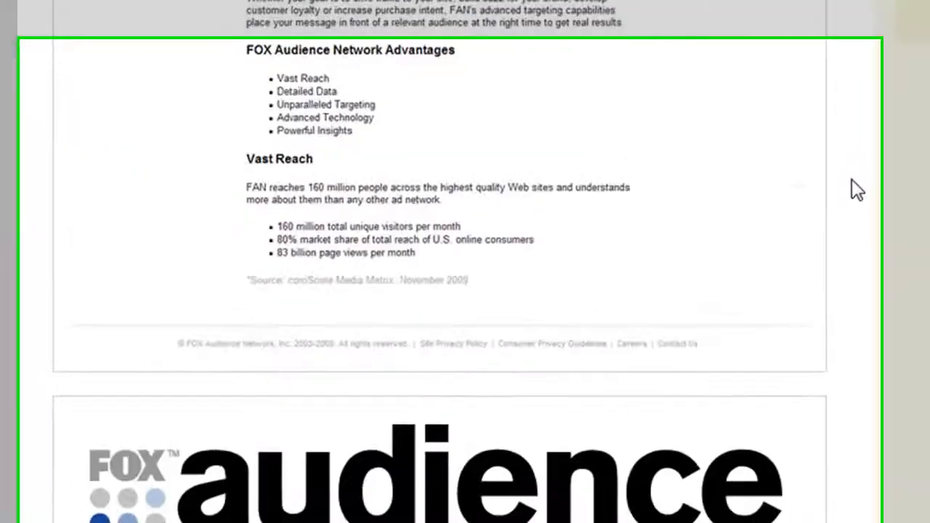
scroll(851, 180, "down", 2)
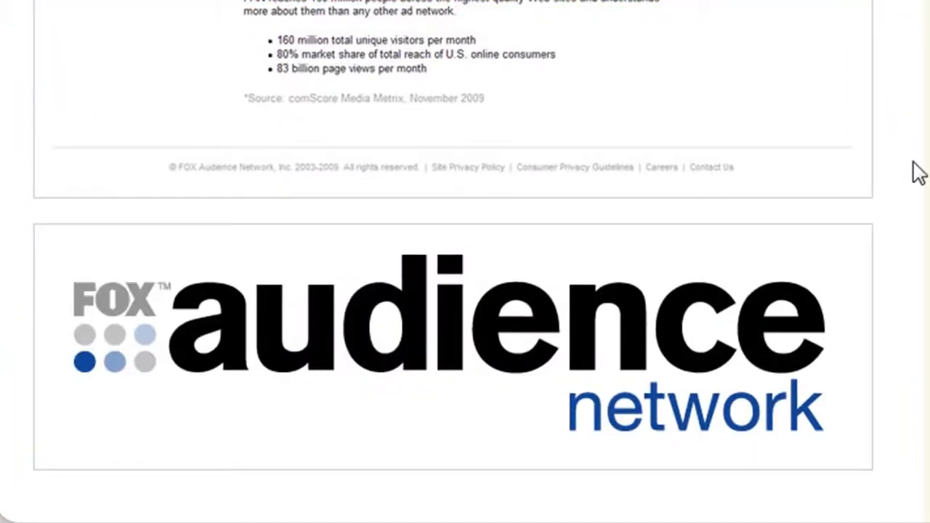
scroll(896, 178, "up", 15)
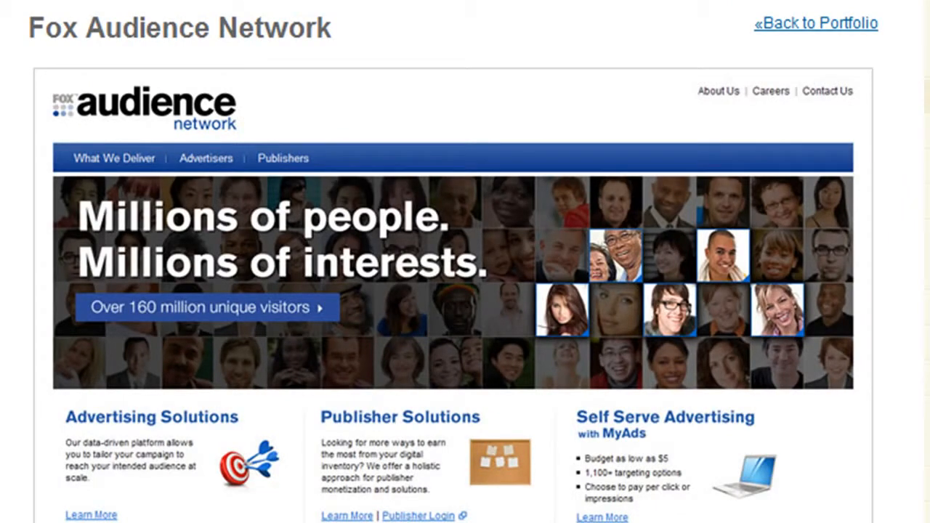
Open the Newcars.com project in the portfolio and examine its logo, both in the site header and enlarged
scroll(906, 129, "down", 3)
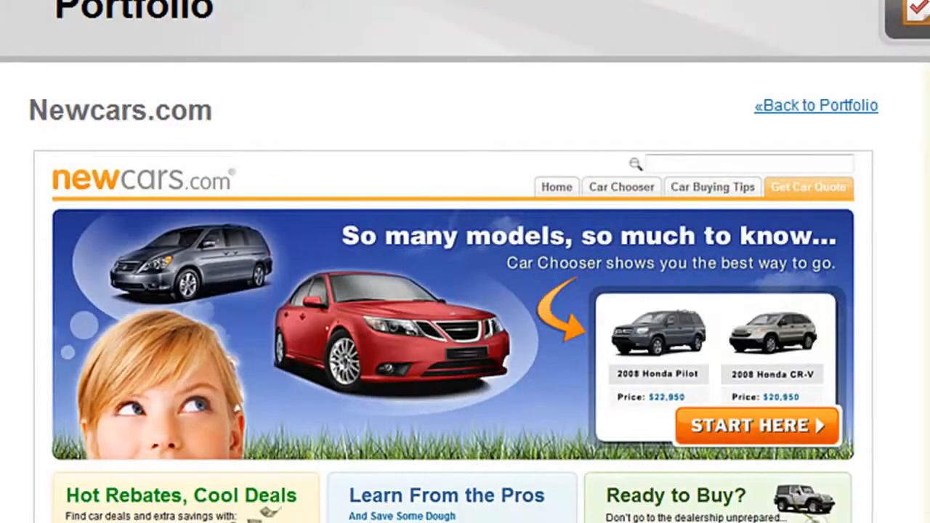
scroll(465, 261, "down", 20)
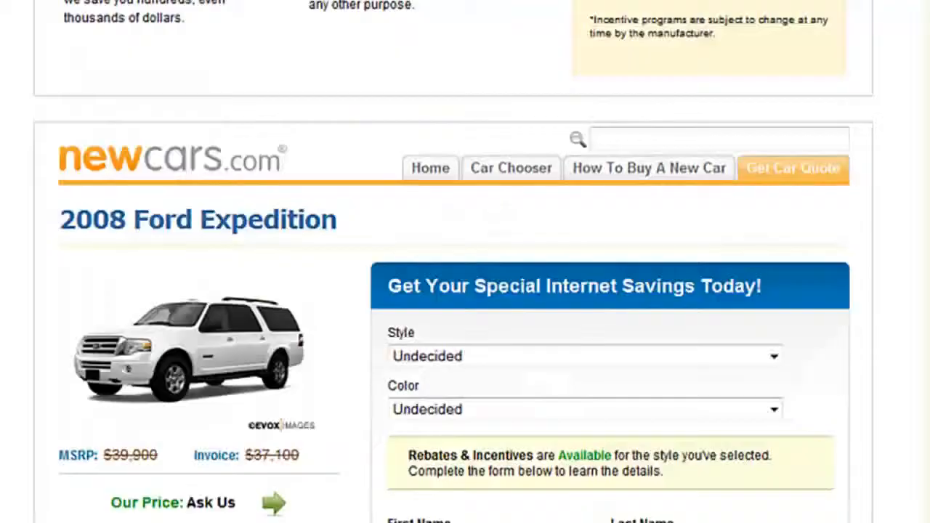
scroll(465, 261, "down", 3)
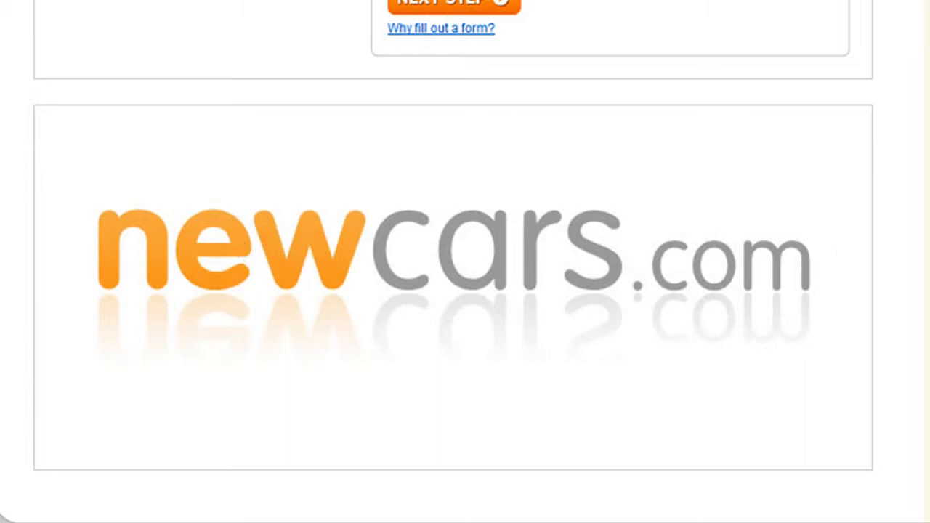
scroll(465, 262, "up", 15)
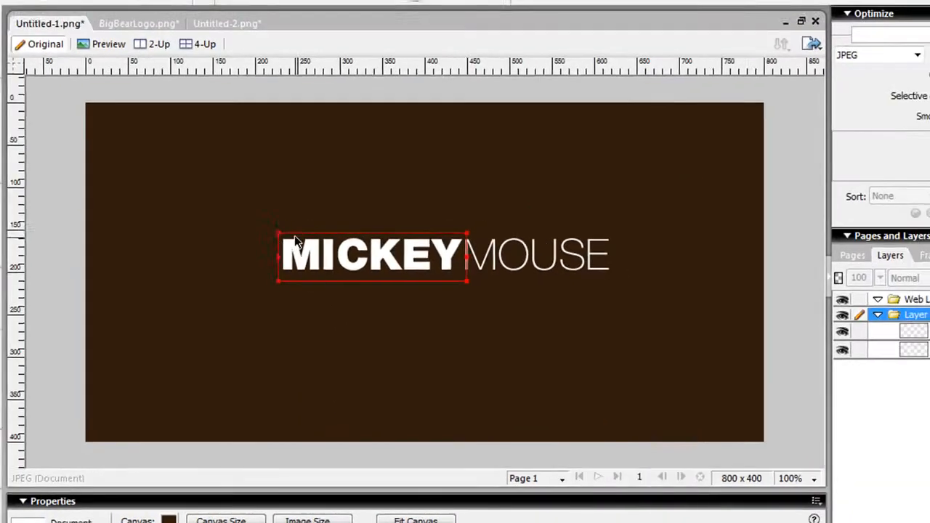
Switch to Fireworks, select MICKEY and MOUSE together and shift them left on the canvas
left_click_drag(266, 283, 272, 253)
left_click(514, 286, "shift")
left_click_drag(515, 286, 481, 276)
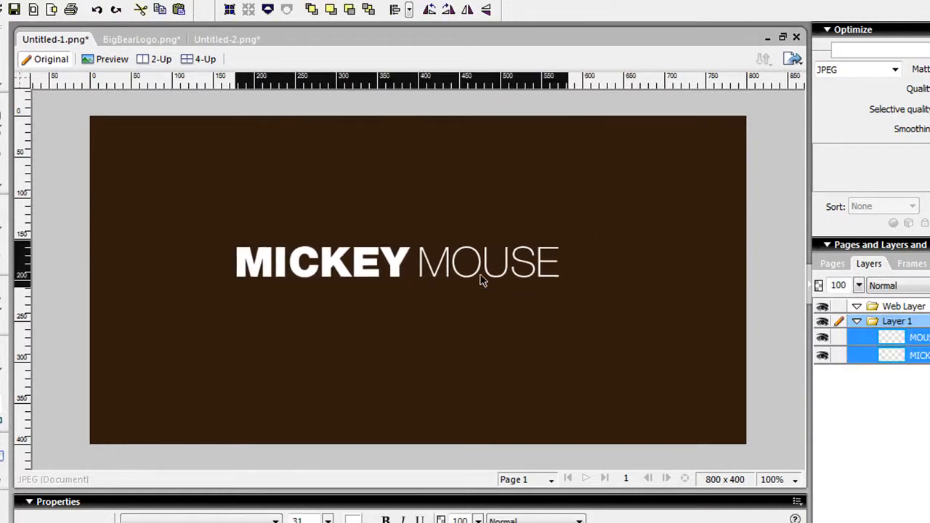
Open the BigBearLogo.png document, move the whole BIGBEARLAKE logo with its bear emblem slightly down and deselect it
left_click(155, 48)
left_click(707, 381)
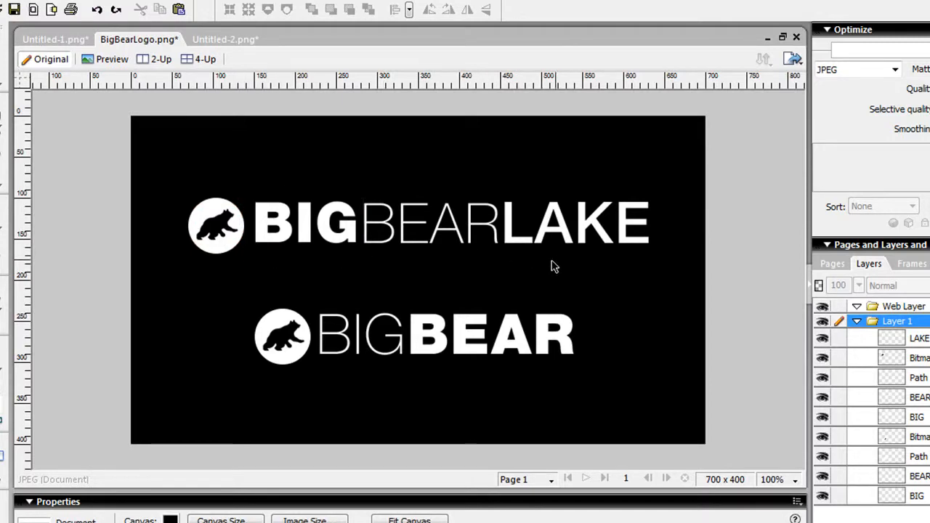
left_click_drag(167, 174, 657, 295)
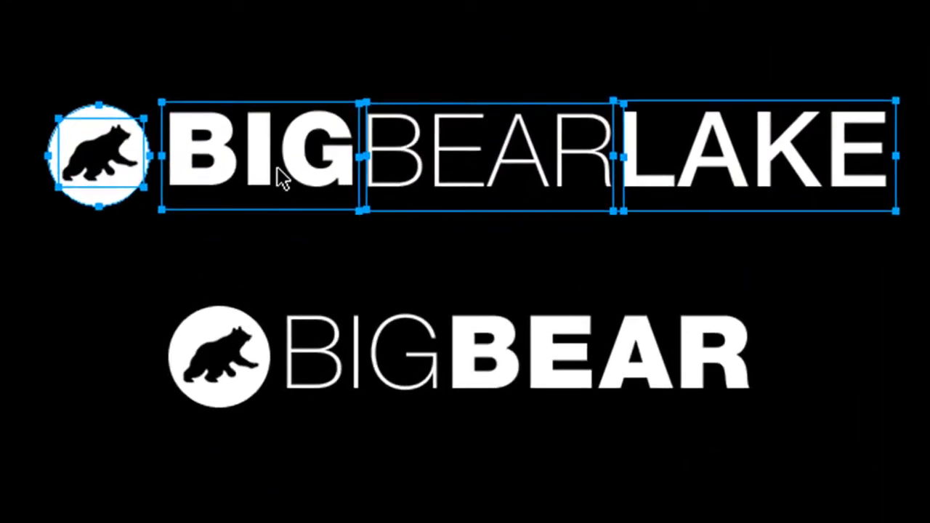
left_click_drag(266, 166, 266, 191)
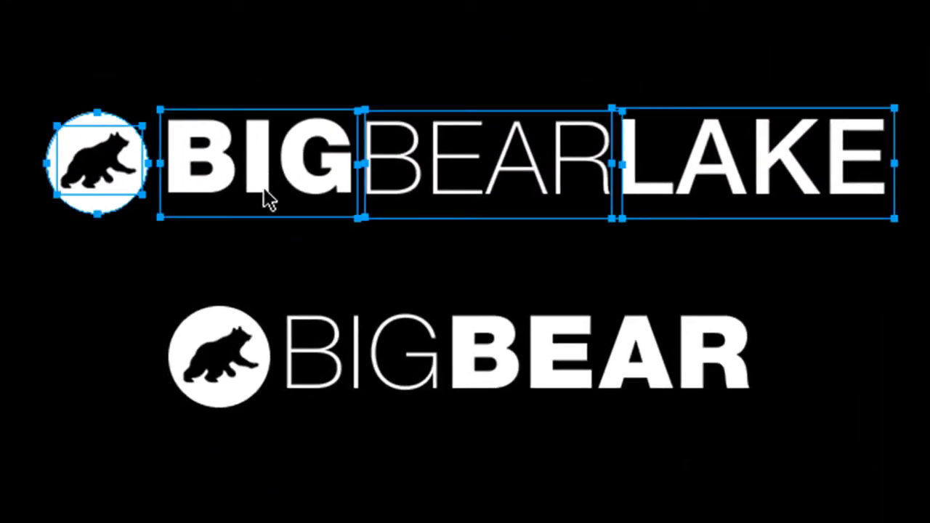
left_click(375, 249)
Inspect the font weights of the words in the BIGBEARLAKE logo and select its emblem and words together
left_click(293, 187)
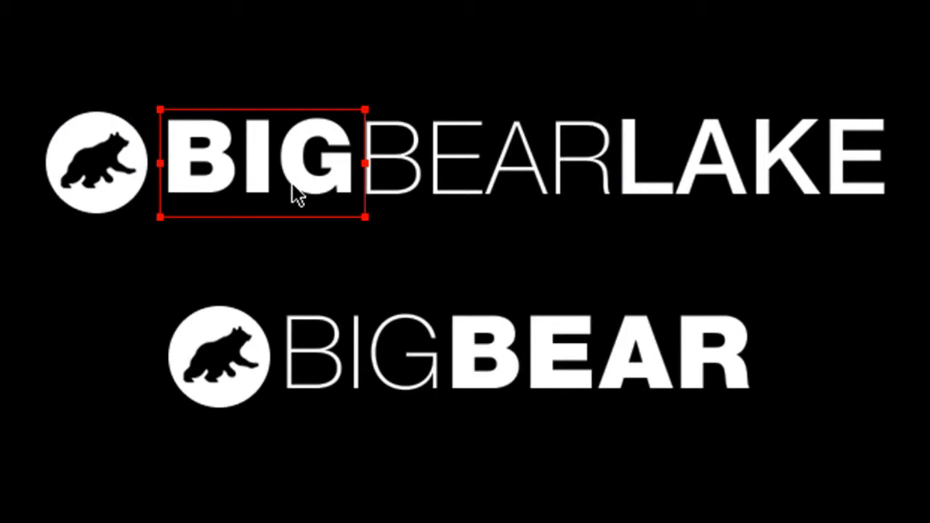
left_click(412, 171)
left_click(291, 120)
left_click(199, 77)
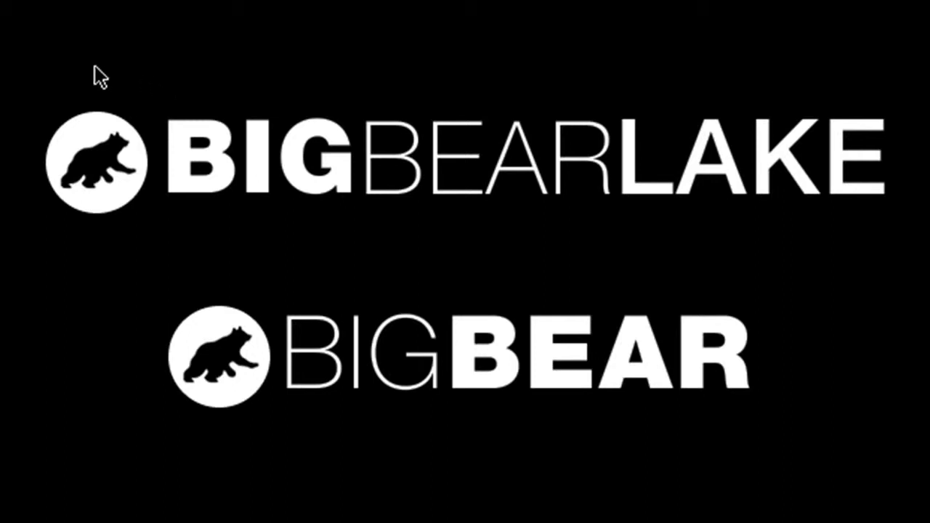
left_click_drag(29, 87, 888, 247)
Switch to the browser, view the bigbearlake.net header logo for comparison and return to Fireworks
key("alt+Tab")
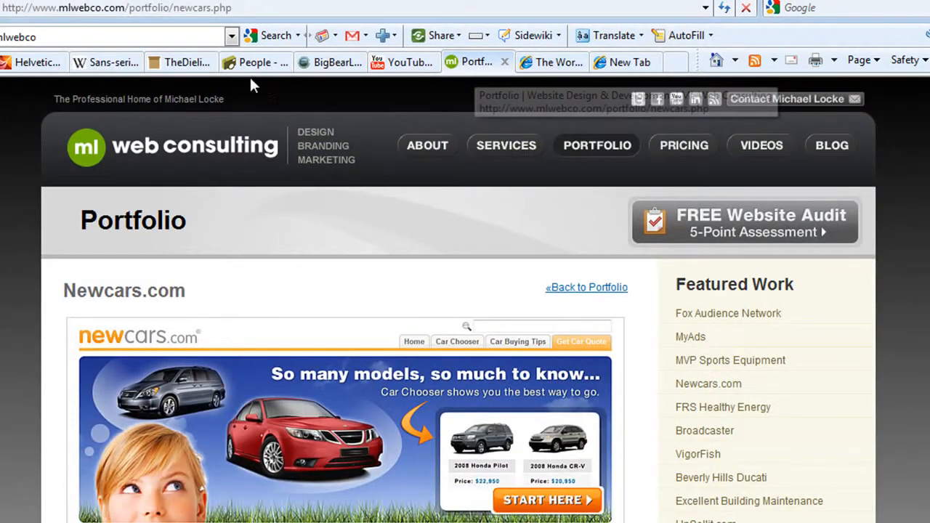
left_click(332, 63)
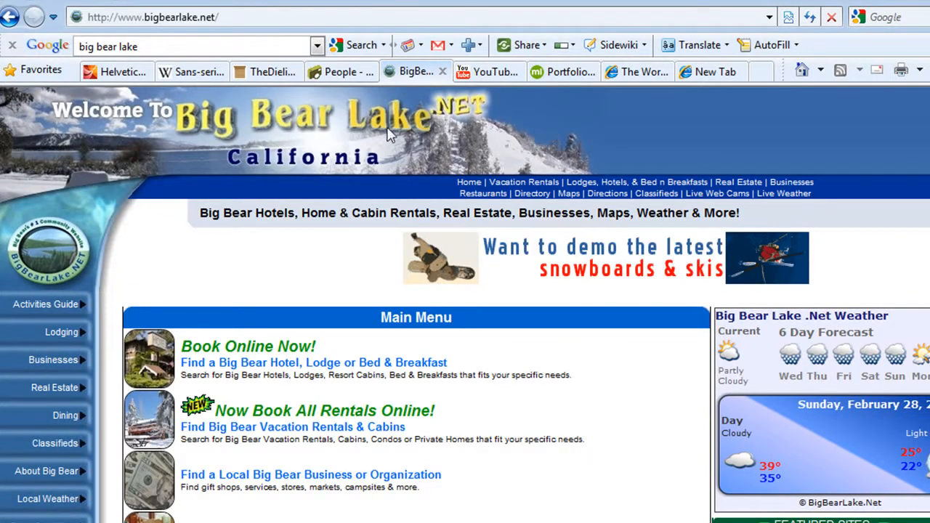
key("alt+Tab")
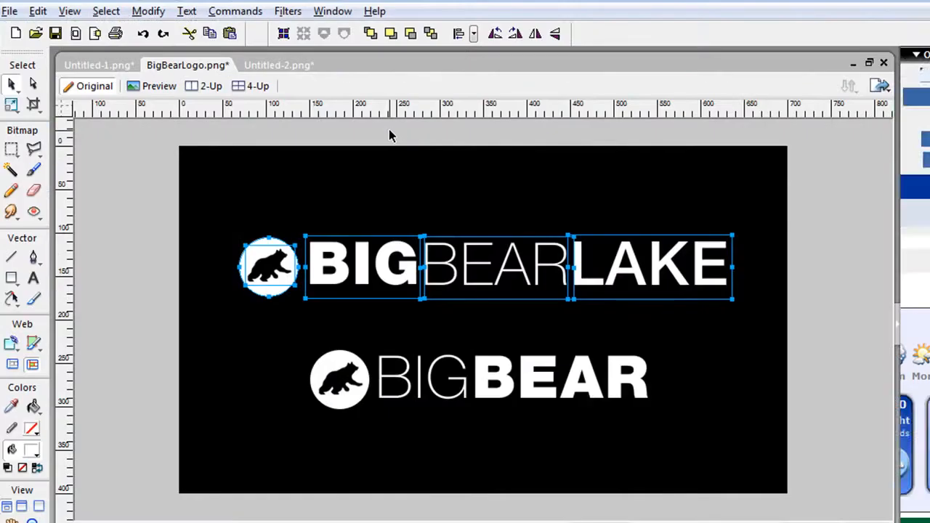
Deselect the logo parts and review the BIGBEARLAKE and BIGBEAR wordmarks without selection outlines
left_click(258, 228)
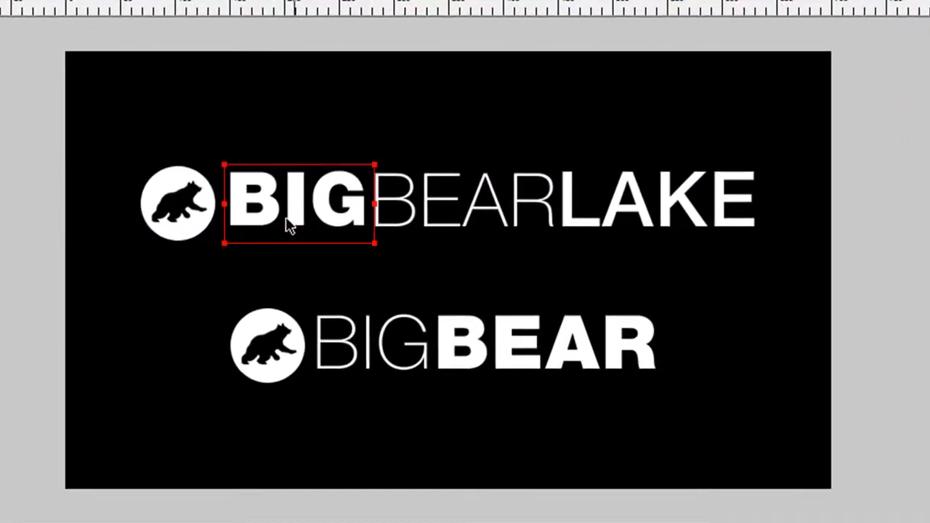
left_click_drag(668, 261, 226, 155)
left_click(236, 138)
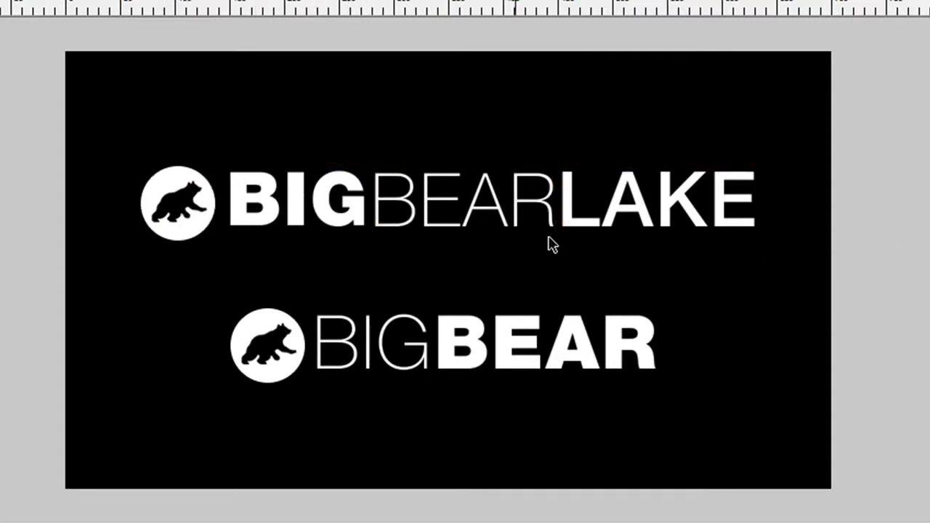
Check the font settings of BIG, BEAR and LAKE one by one in the upper wordmark and select that whole logo with its emblem
left_click(328, 215)
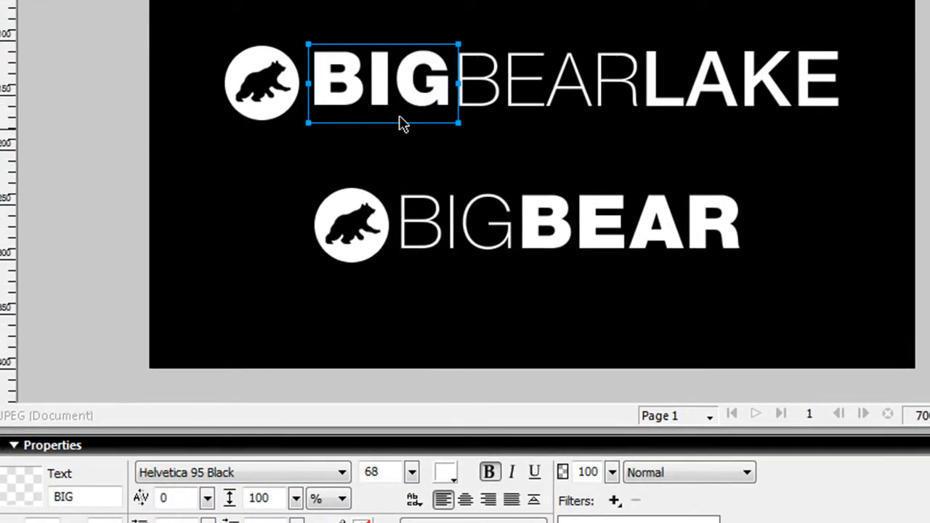
left_click(496, 102)
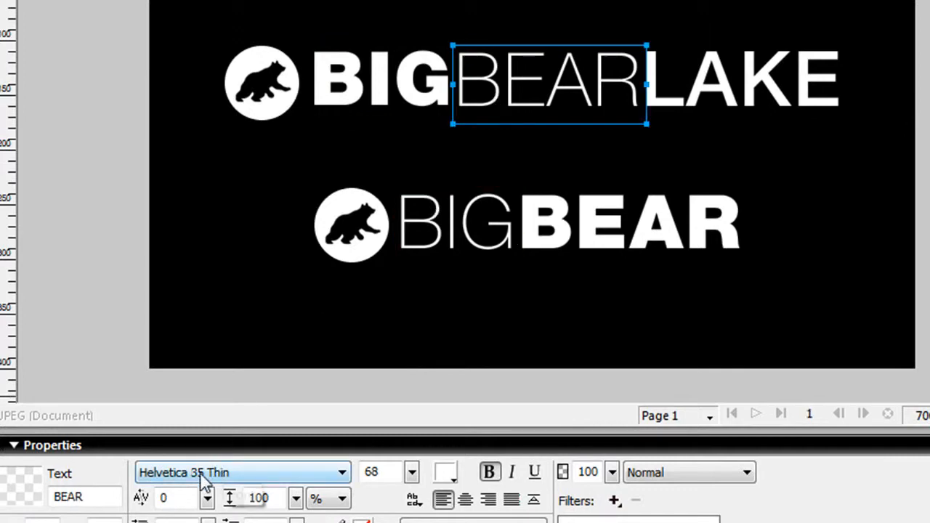
left_click(742, 66)
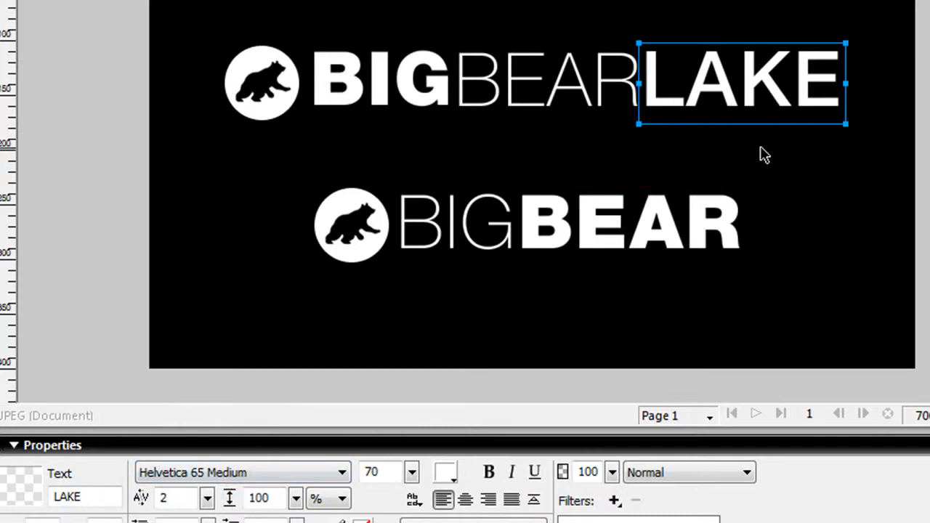
left_click(784, 145)
left_click_drag(641, 89, 148, 48)
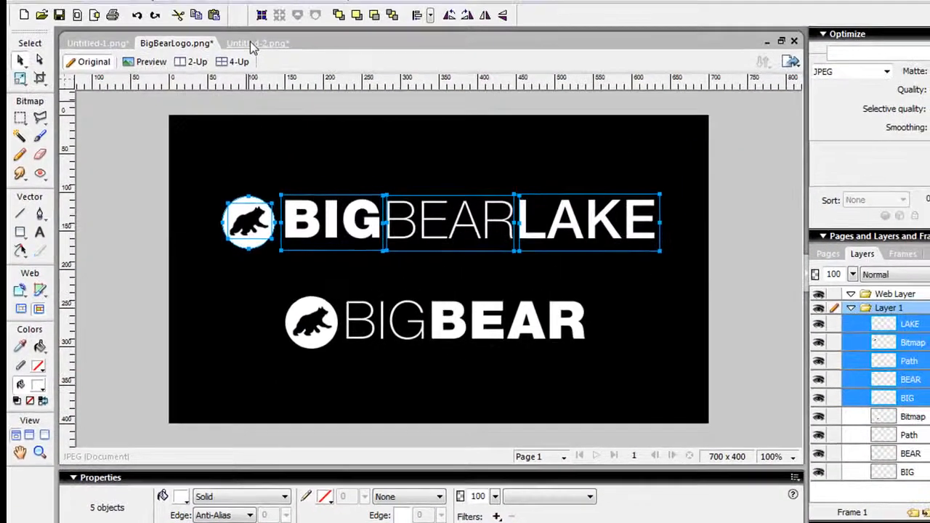
Switch to the Untitled-2.png website mockup and preview it in Internet Explorer to view the logo in its header
left_click(250, 43)
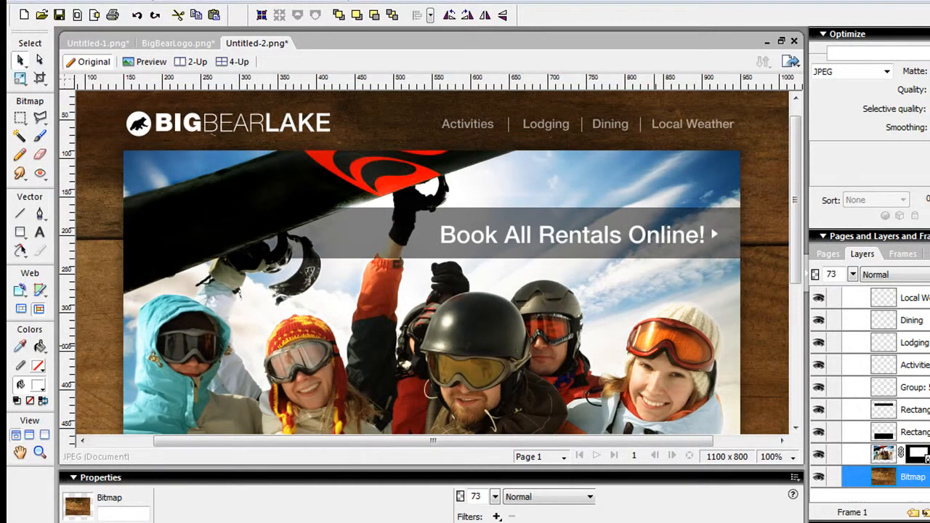
key("F12")
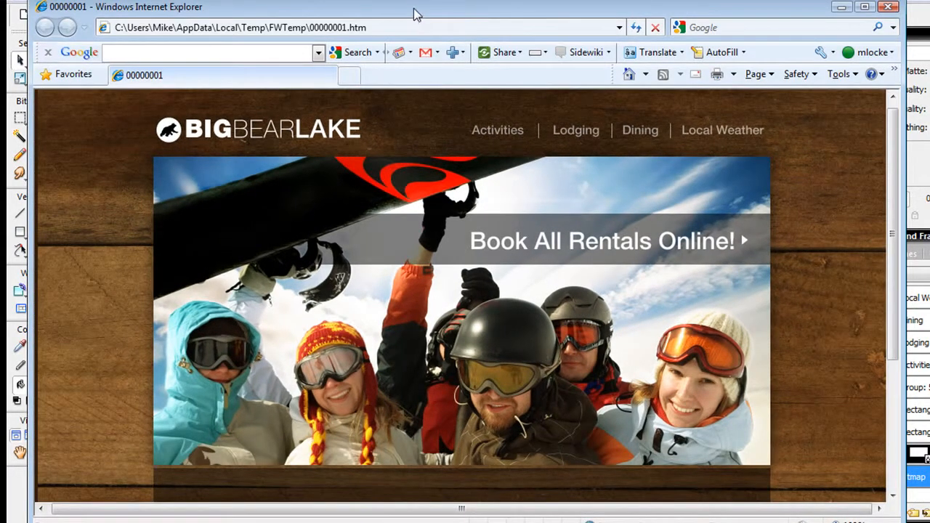
left_click_drag(419, 10, 424, 7)
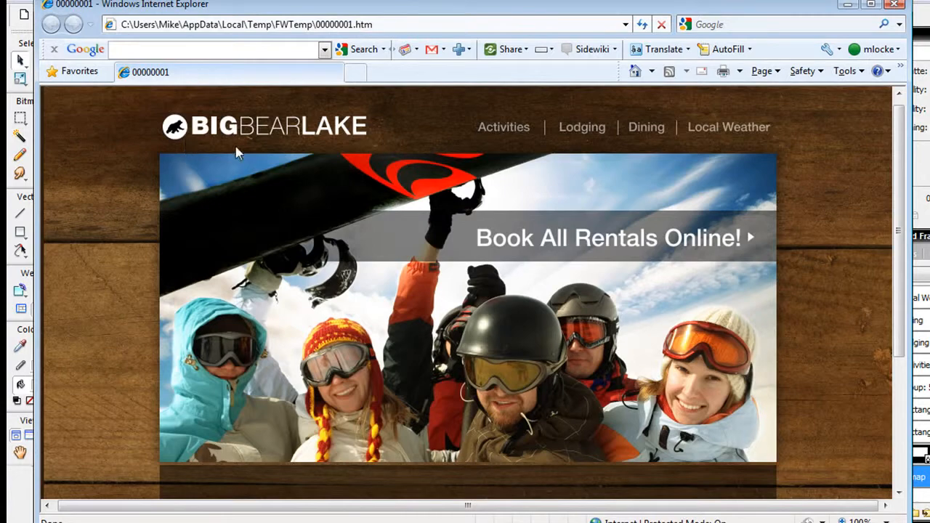